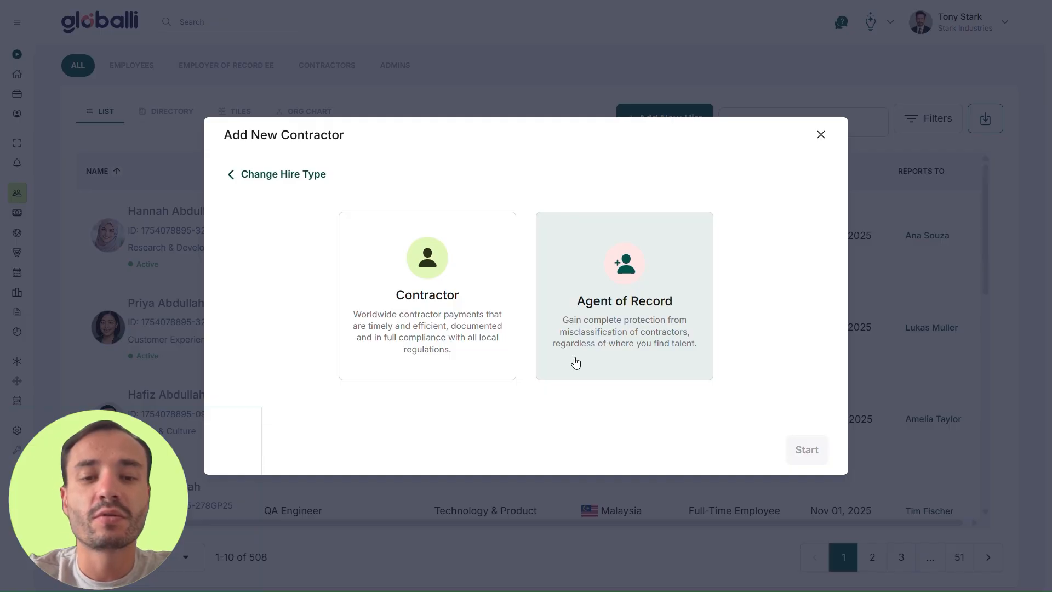
Step: Start a standard contractor hire for an individual, not a business entity
left_click(498, 284)
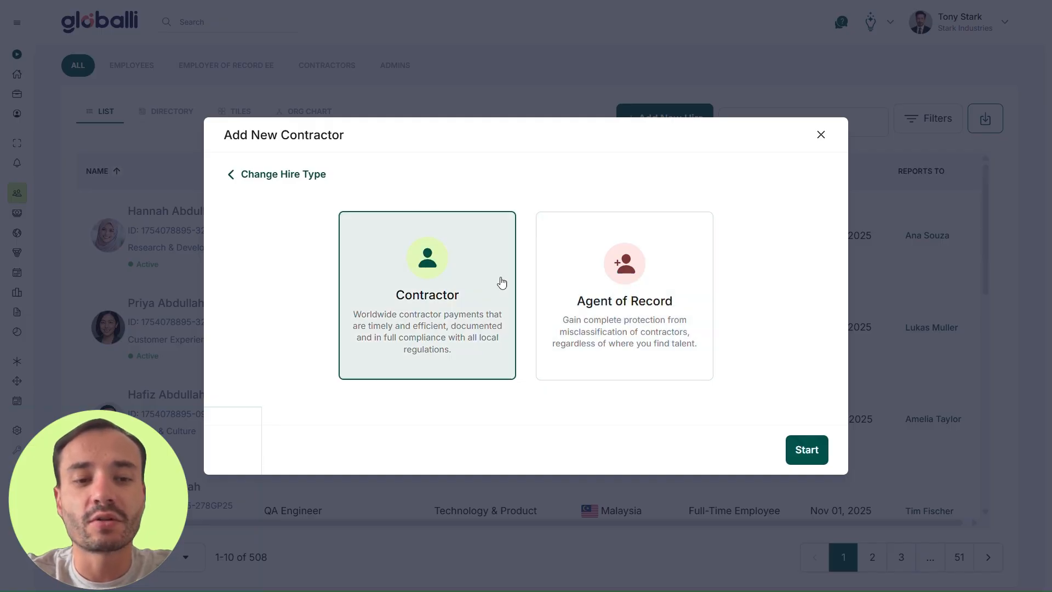
left_click(799, 448)
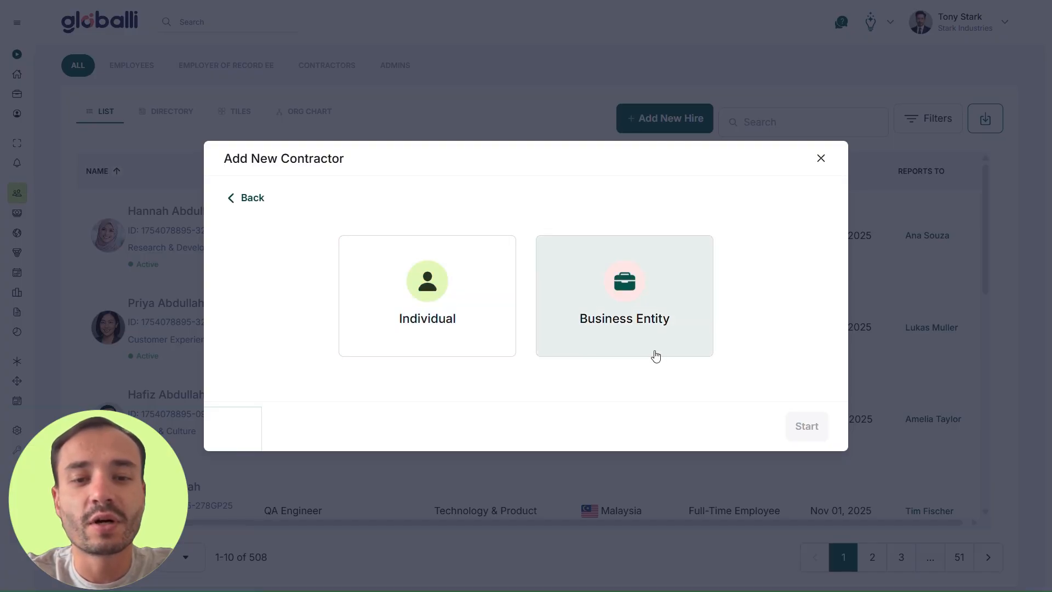
left_click(505, 343)
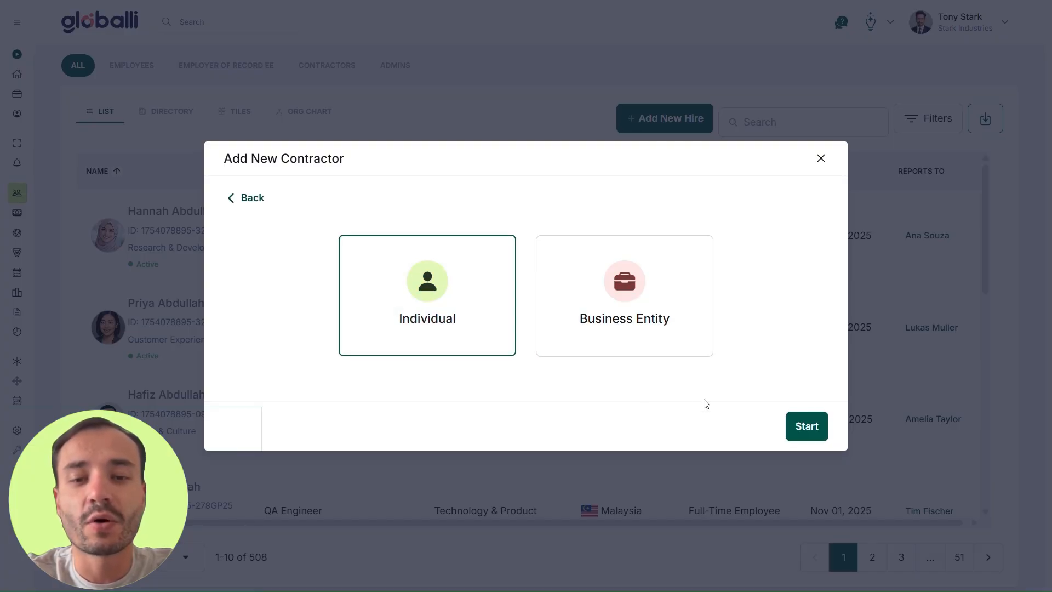
left_click(806, 428)
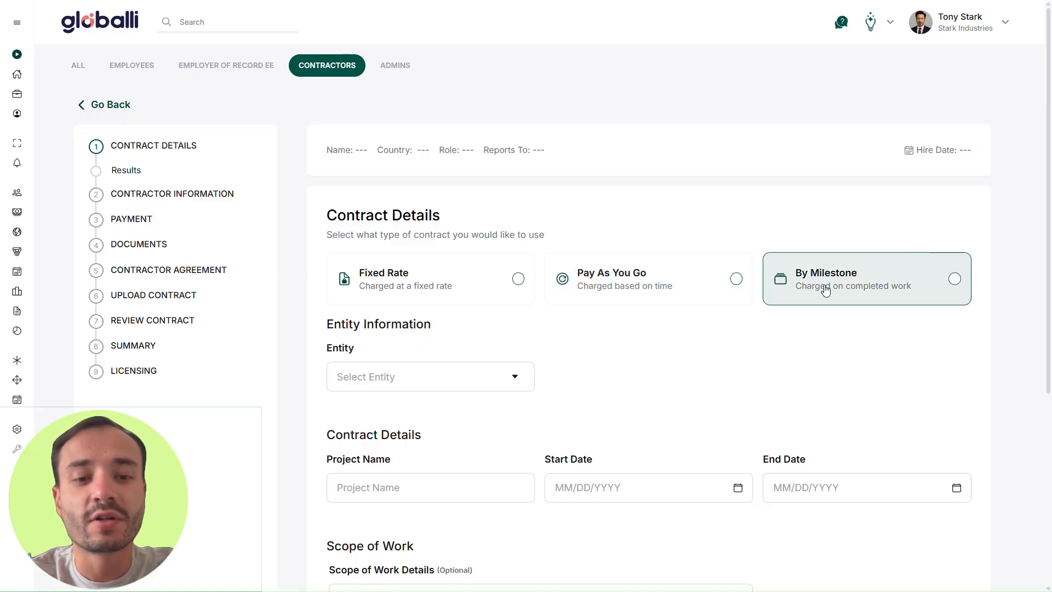
Step: Choose Fixed Rate, assign Main Entity, and name the project 'Project X'
left_click(468, 288)
scroll(650, 329, "down", 3)
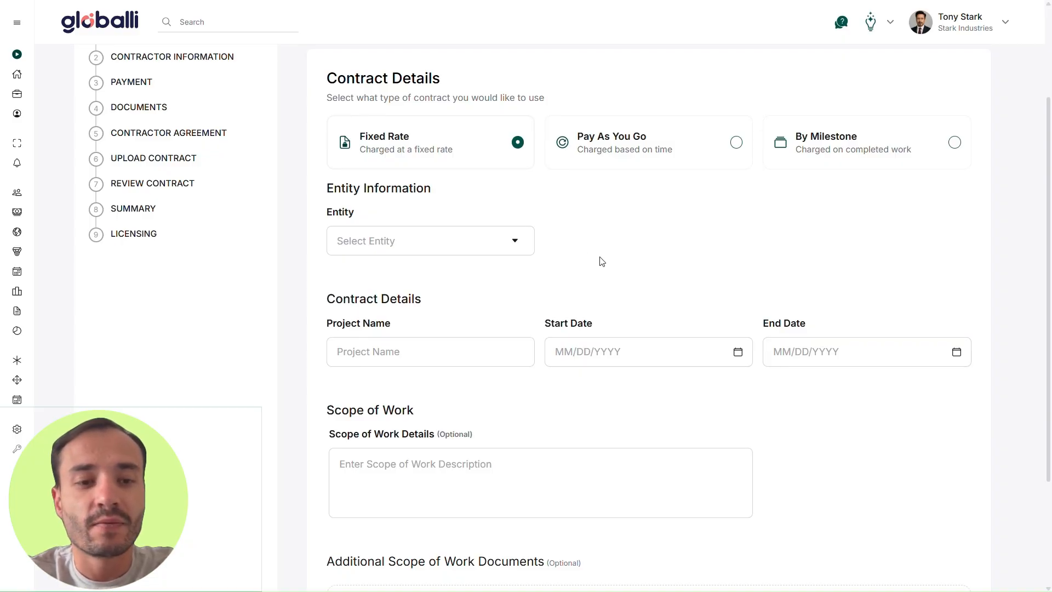
scroll(631, 256, "down", 1)
scroll(631, 257, "down", 1)
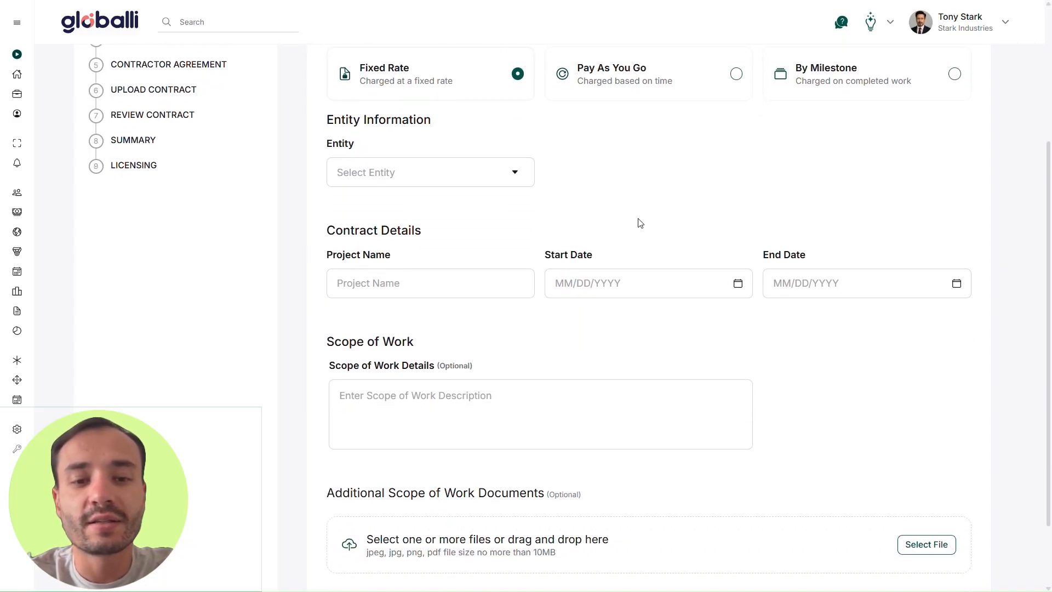
left_click(490, 183)
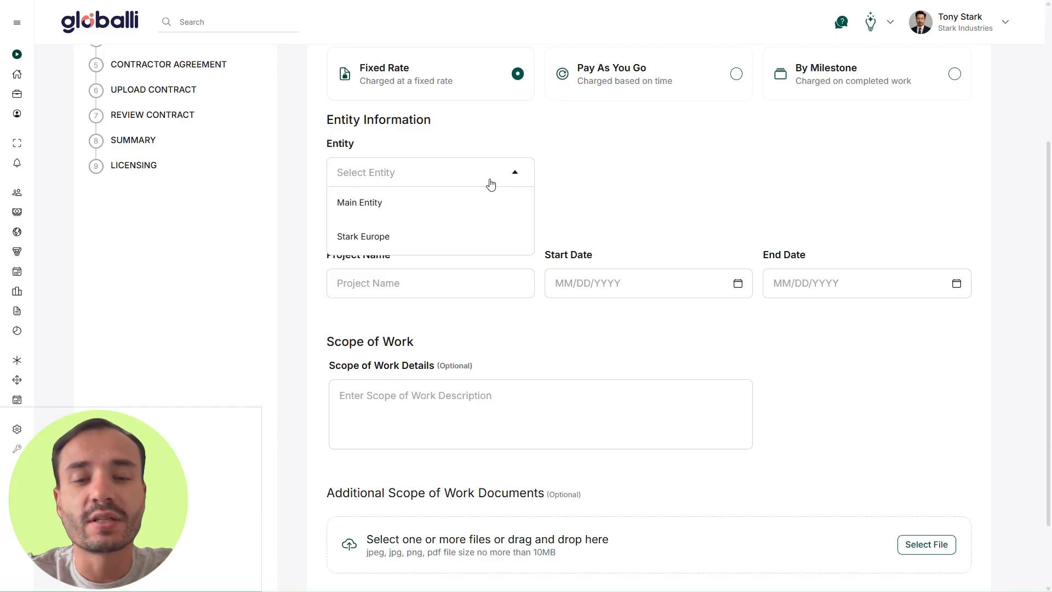
left_click(429, 209)
left_click(454, 292)
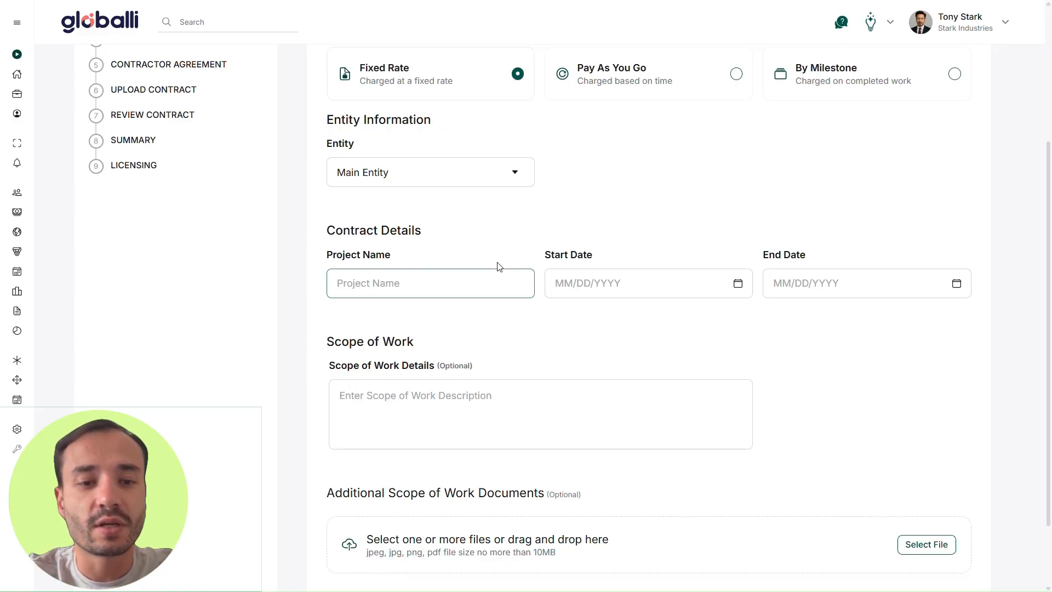
type("Project X")
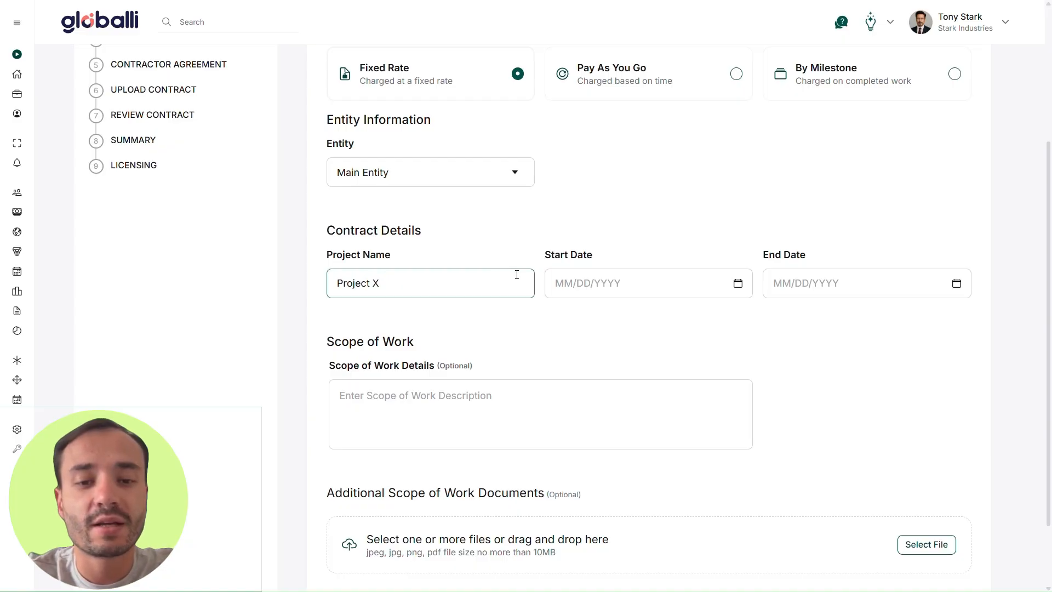
Step: Set the contract dates from January 28 to April 30, 2026
left_click(598, 288)
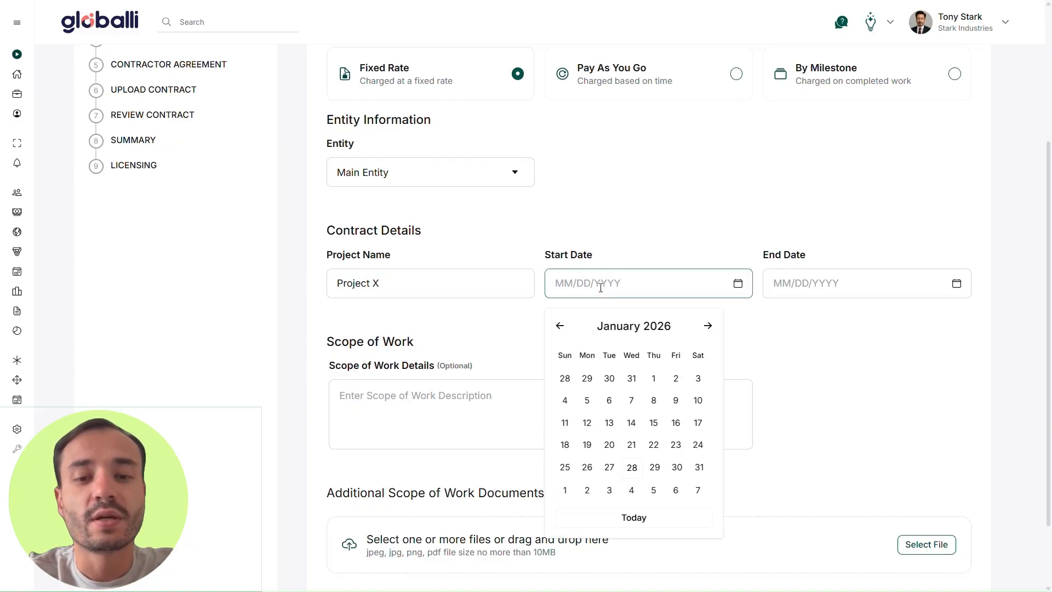
left_click(633, 467)
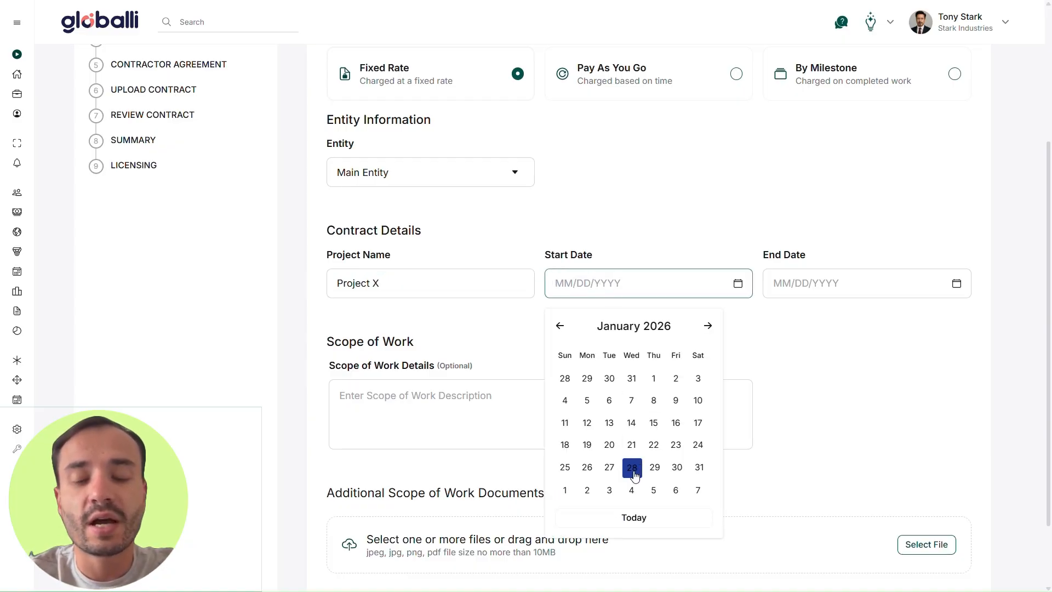
left_click(822, 291)
left_click(926, 326)
left_click(926, 326)
left_click(926, 326)
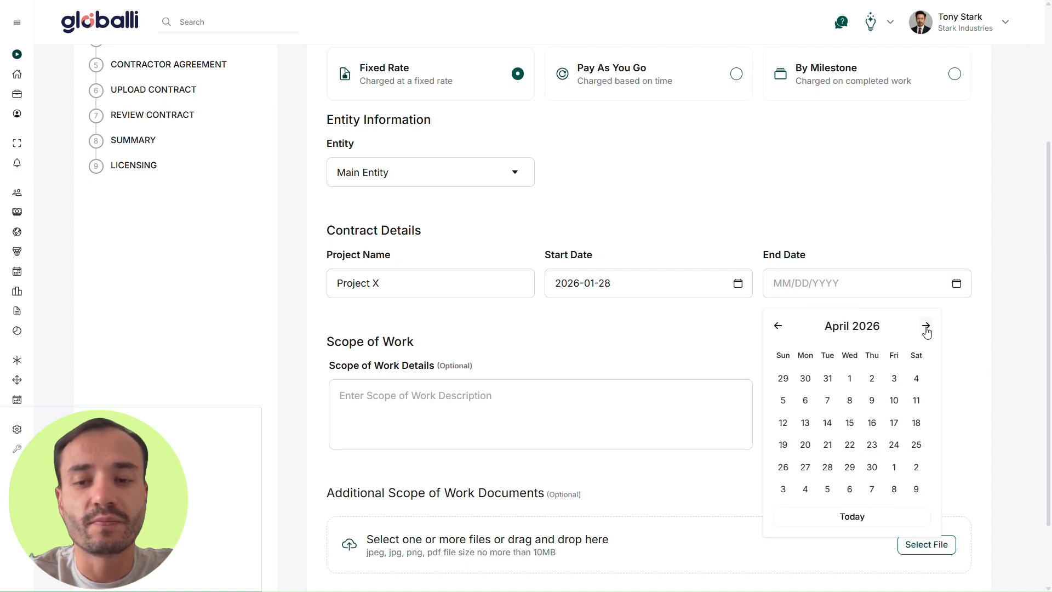
left_click(872, 468)
Step: Upload SOW_ProjectX_English.pdf as the scope of work document
scroll(811, 361, "down", 2)
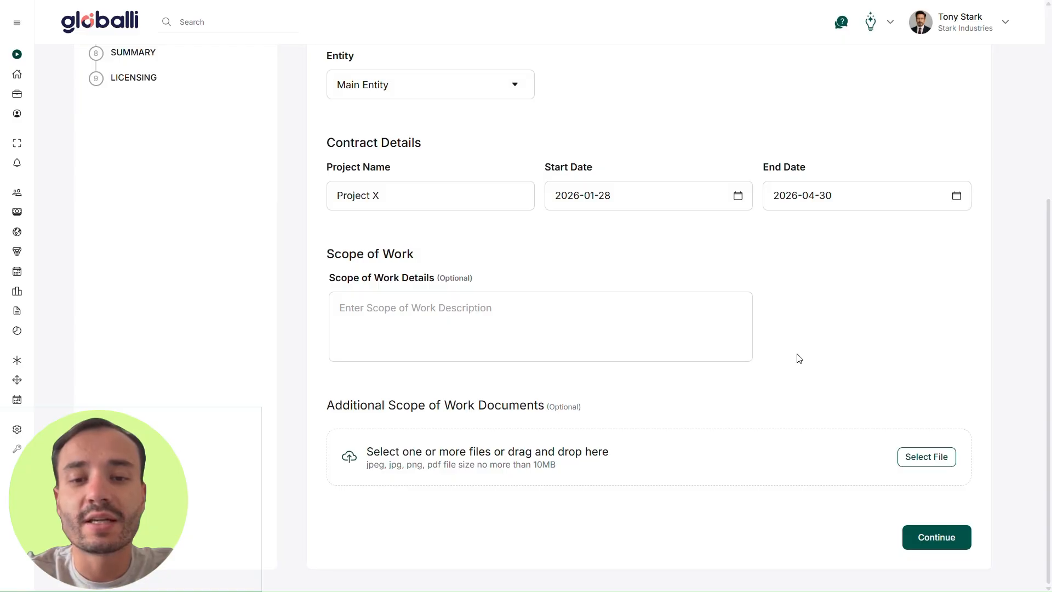
left_click(622, 326)
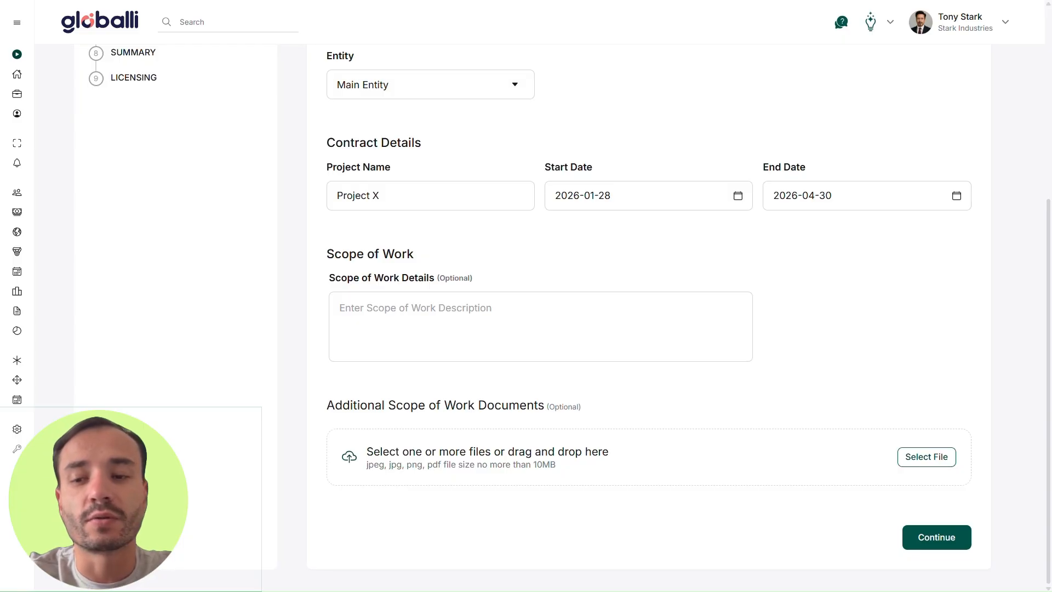
left_click_drag(876, 258, 789, 459)
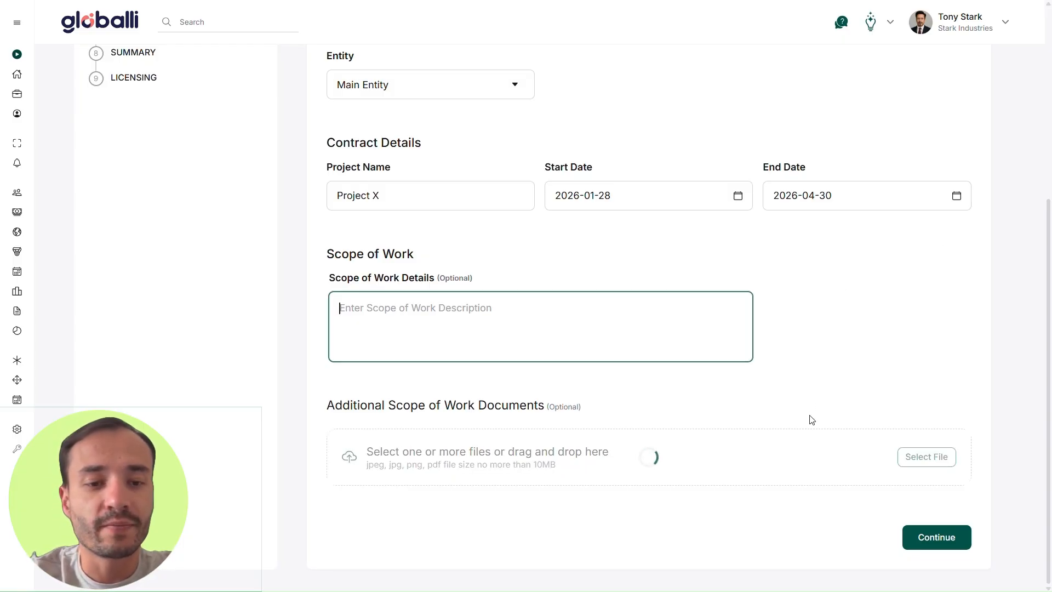
scroll(811, 449, "down", 1)
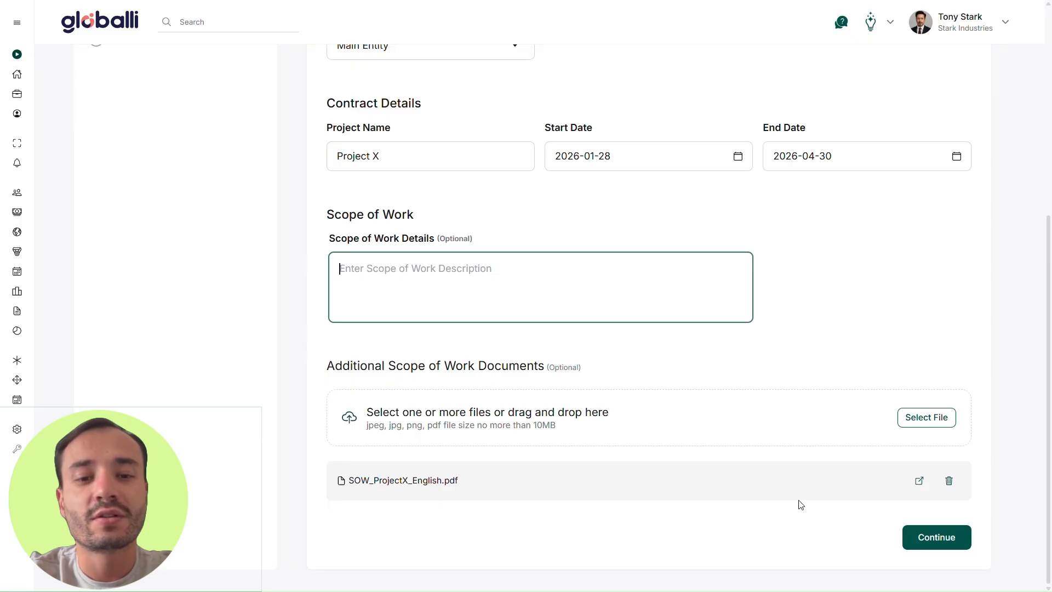
Step: Continue to contractor information and enter the contractor's first and last name
left_click(937, 537)
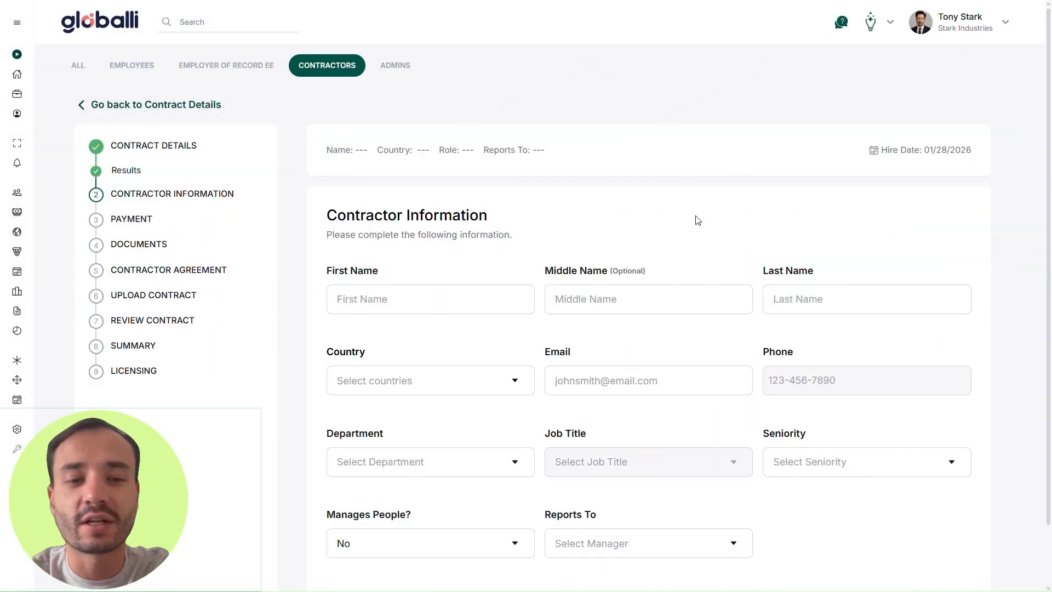
scroll(696, 219, "down", 2)
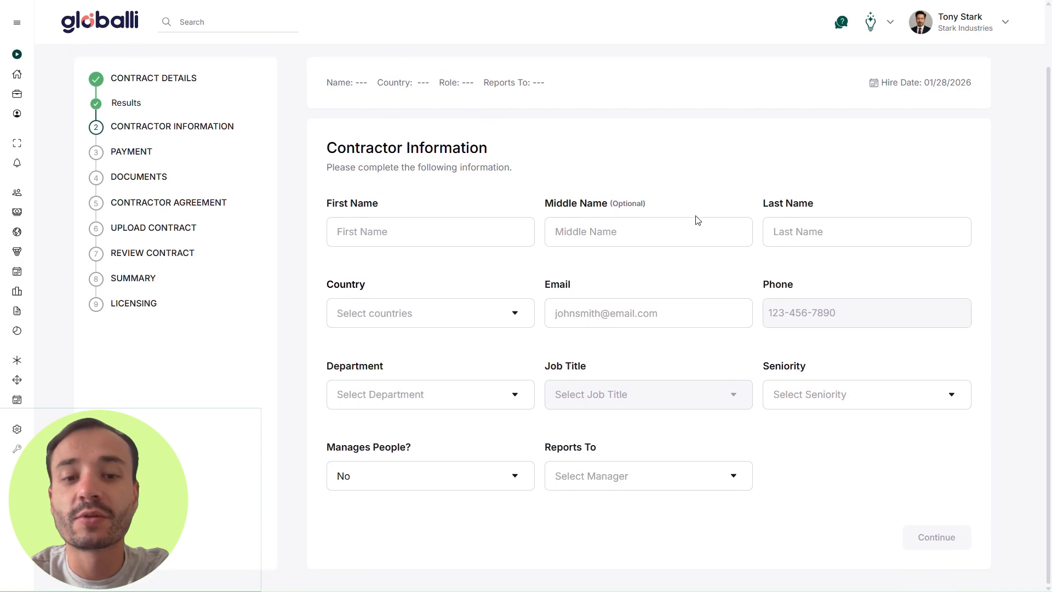
left_click(472, 230)
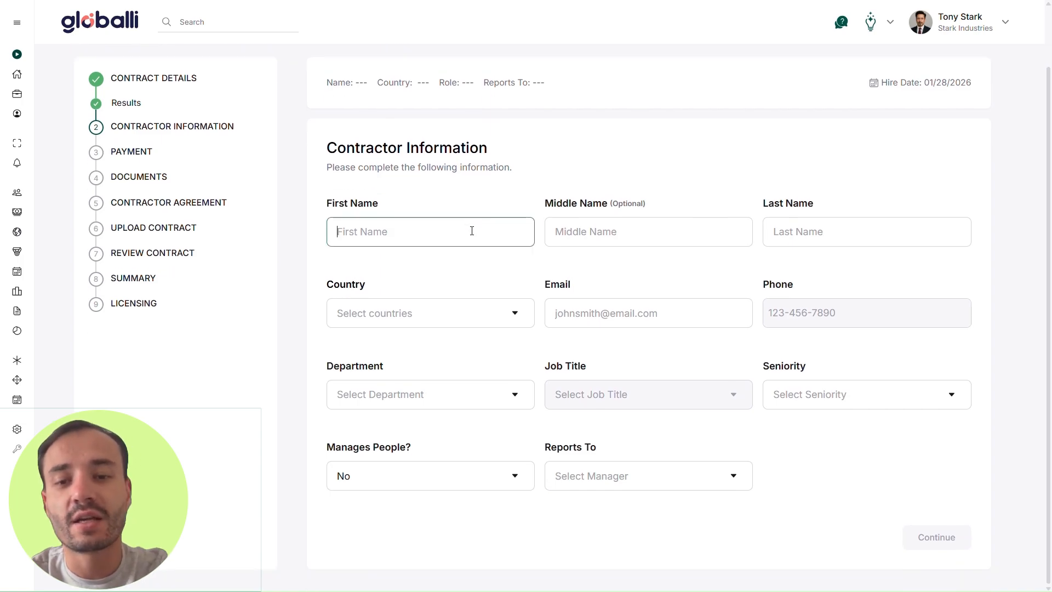
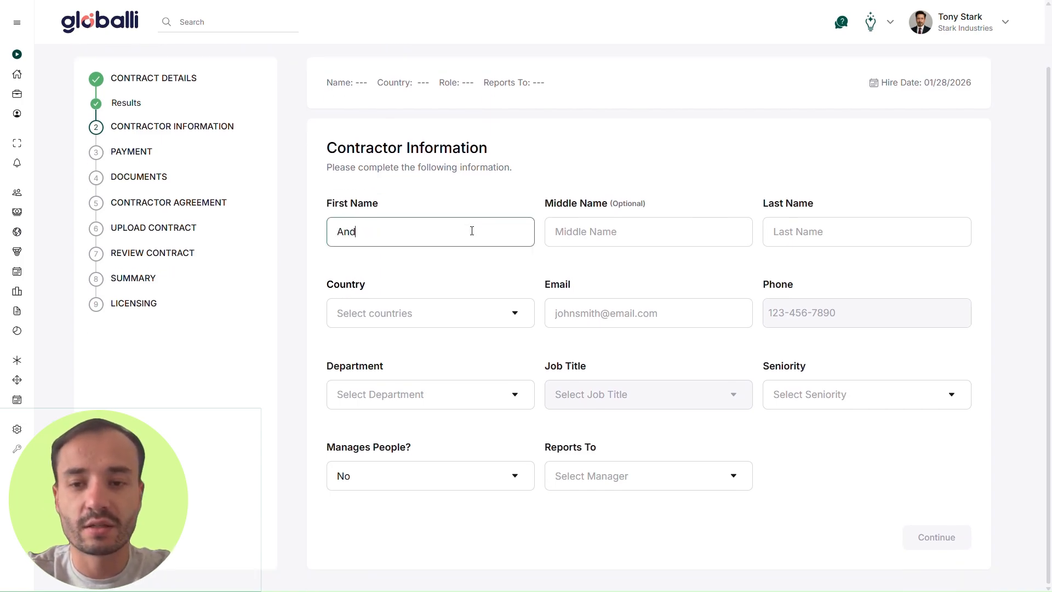
key("Tab")
key("Tab")
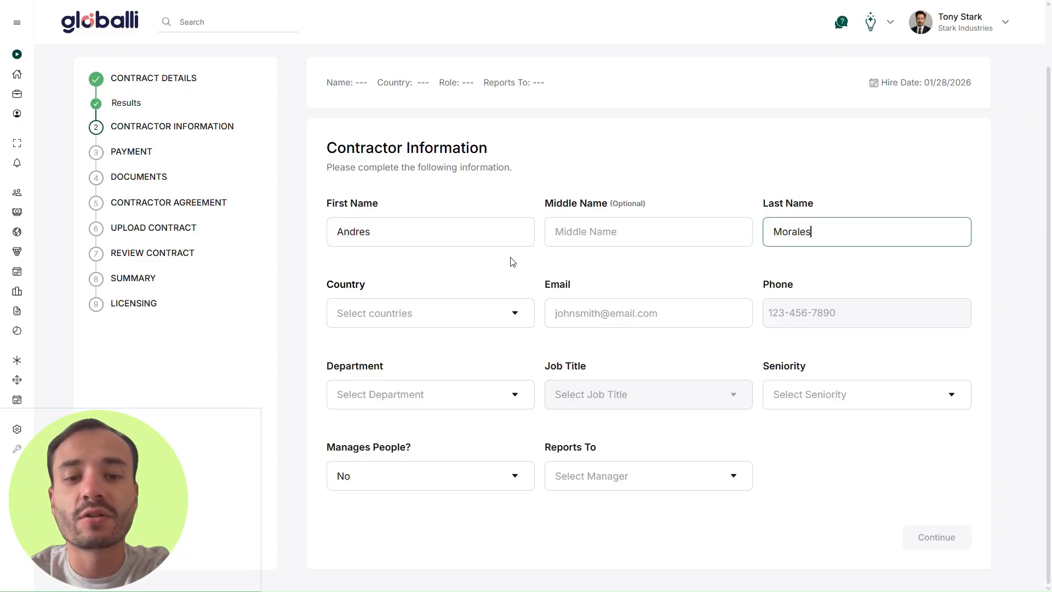
Step: Set the country to Ecuador and fill in the contractor's e-mail and phone number
left_click(504, 320)
left_click(505, 320)
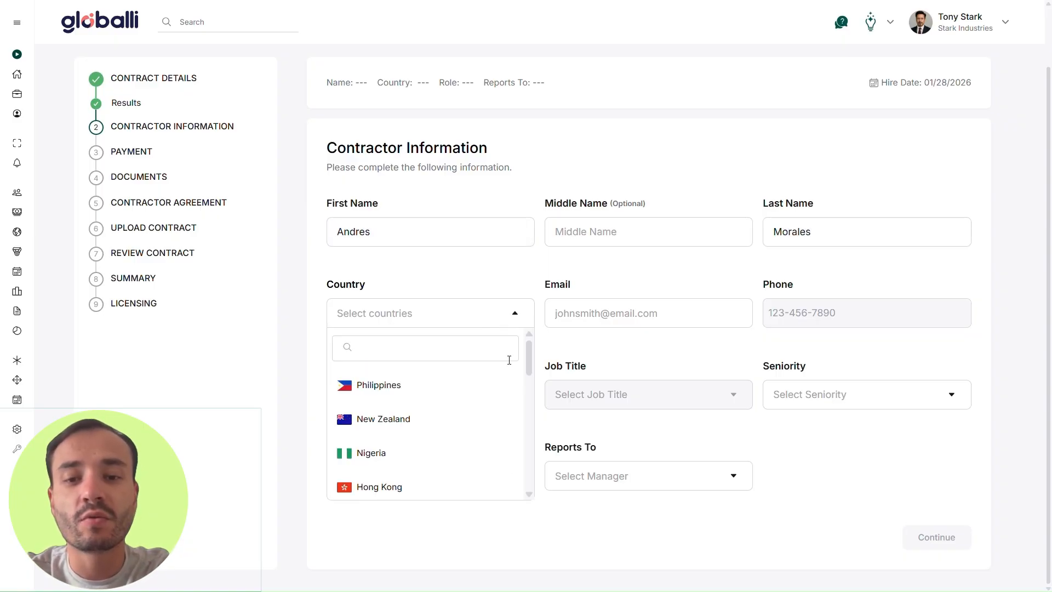
type("ecu")
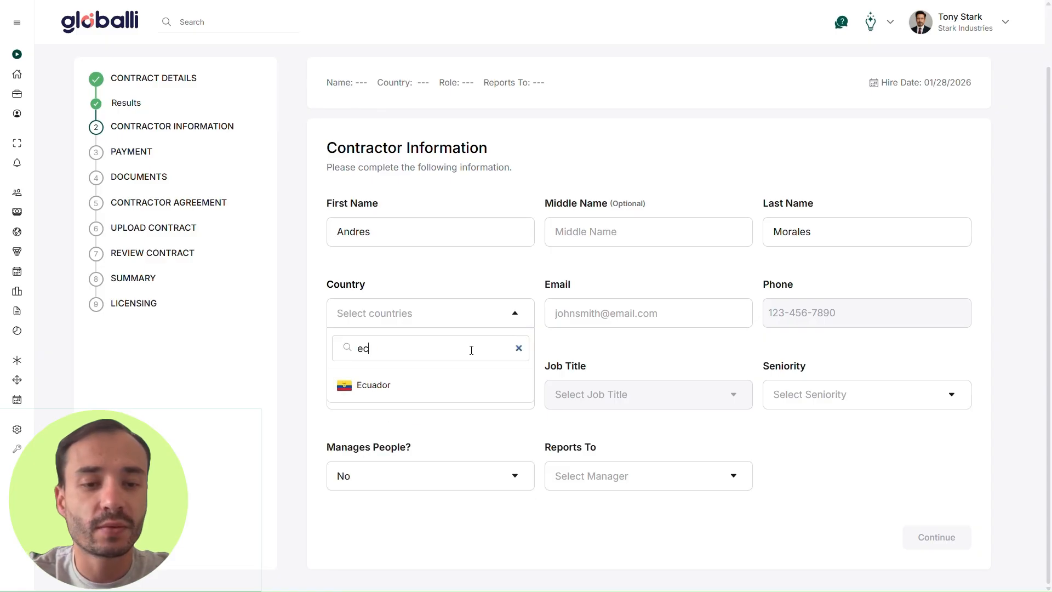
left_click(462, 392)
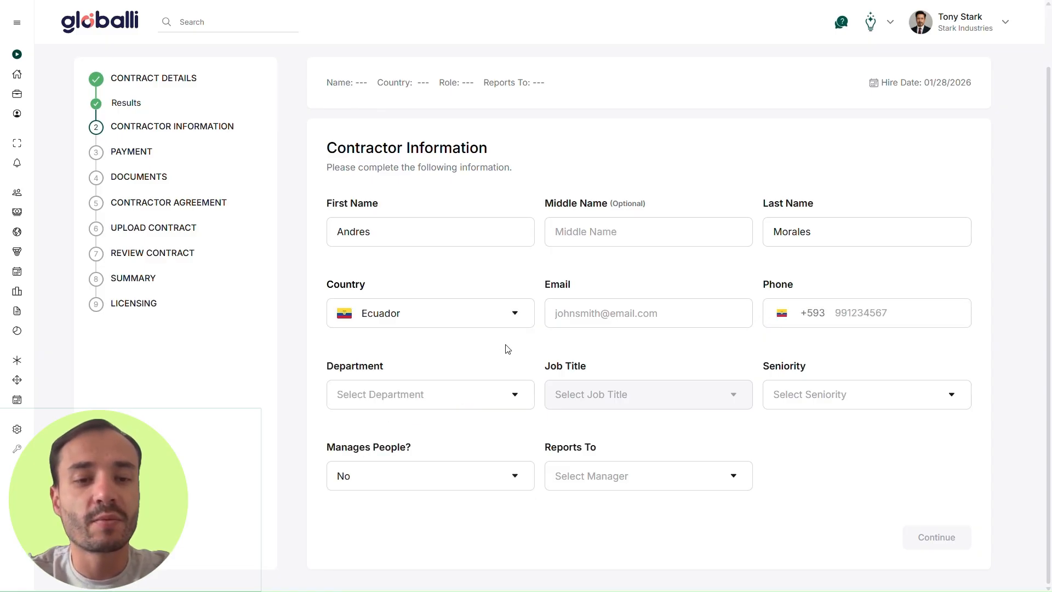
left_click(632, 311)
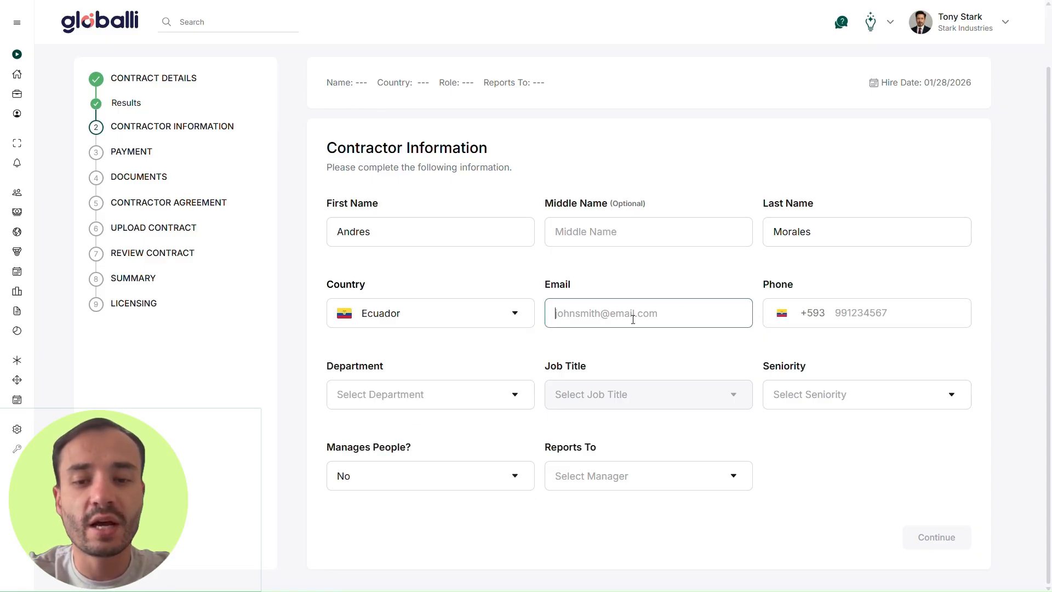
key("ctrl+v")
left_click(857, 320)
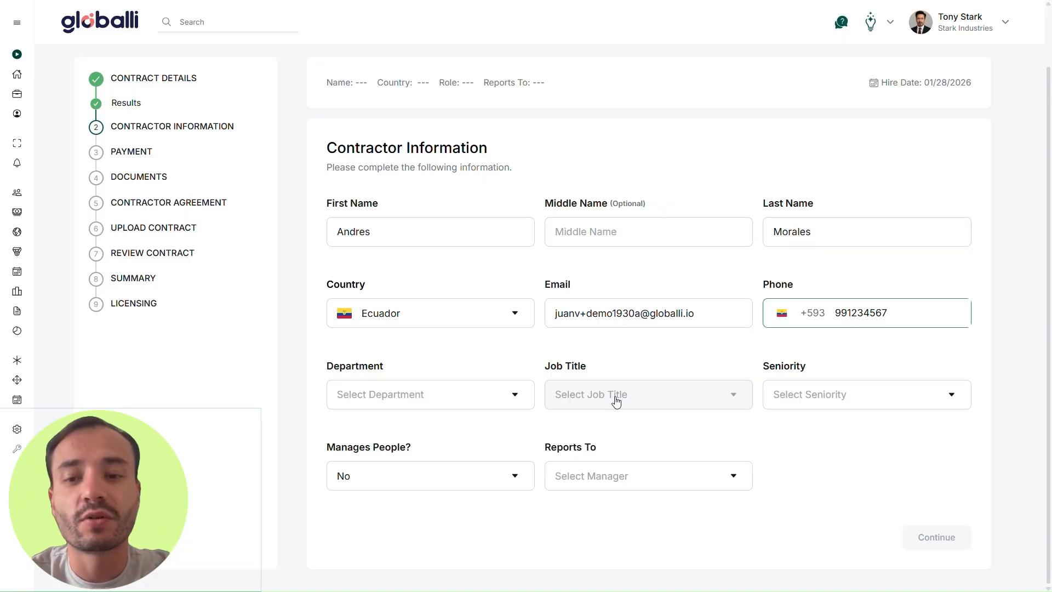
Step: Set department Technology & Product, job title Backend Engineer and seniority Contractor
left_click(502, 395)
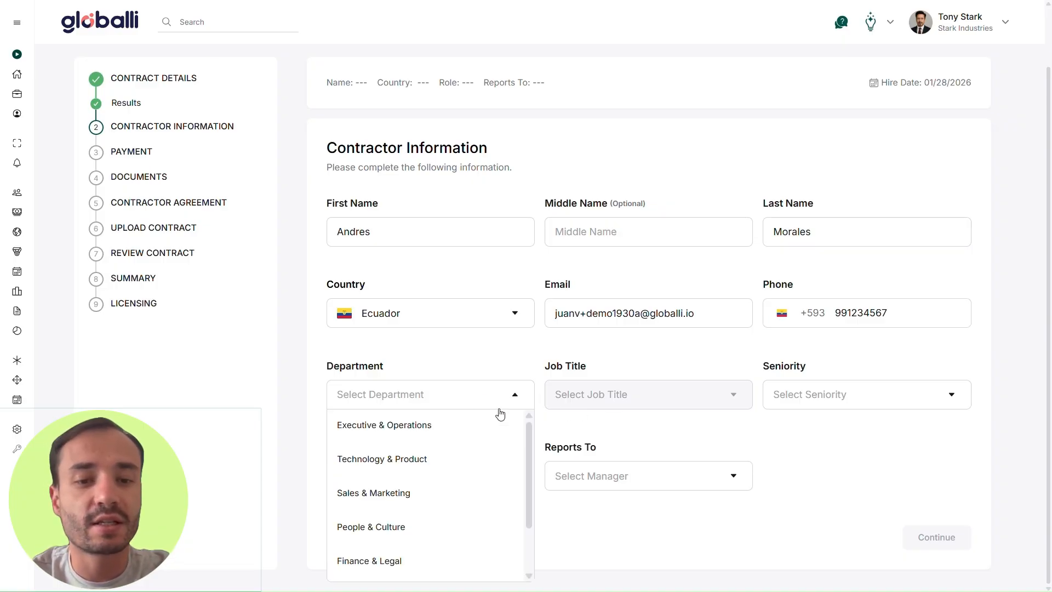
left_click(459, 463)
left_click(743, 396)
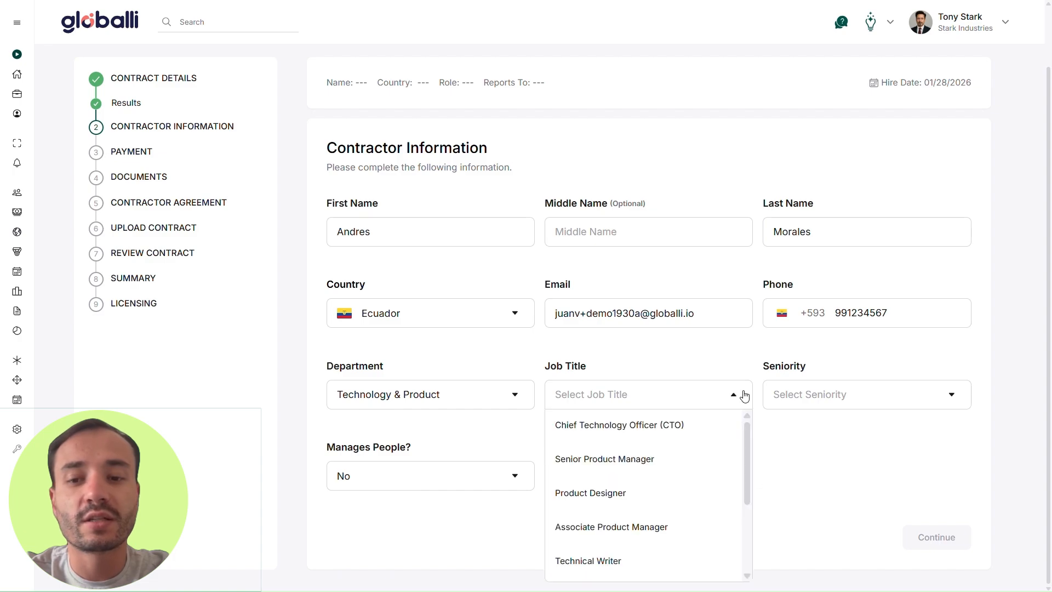
scroll(720, 447, "down", 1)
scroll(709, 471, "down", 2)
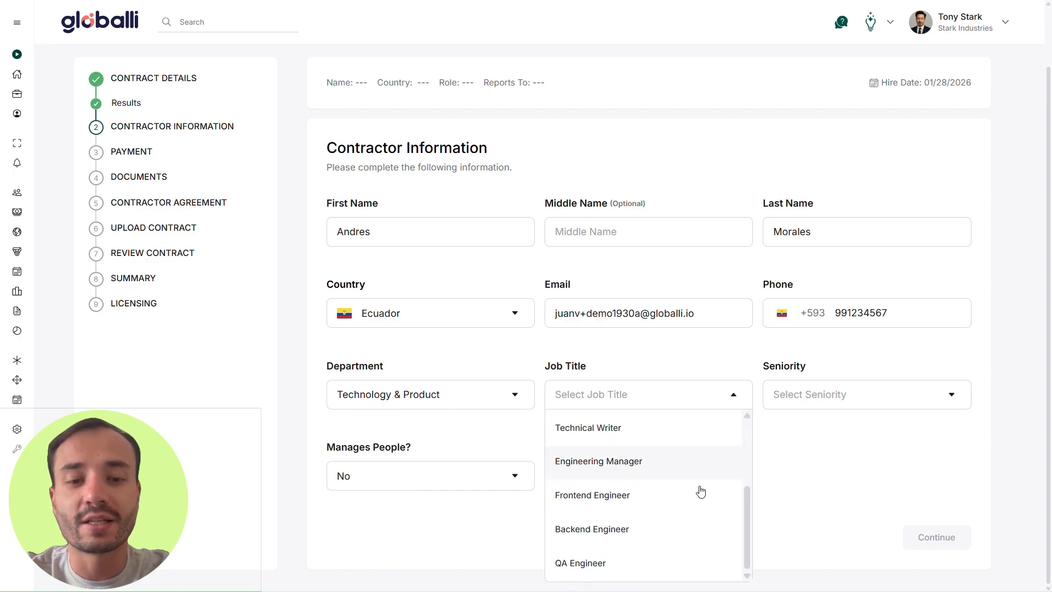
left_click(668, 531)
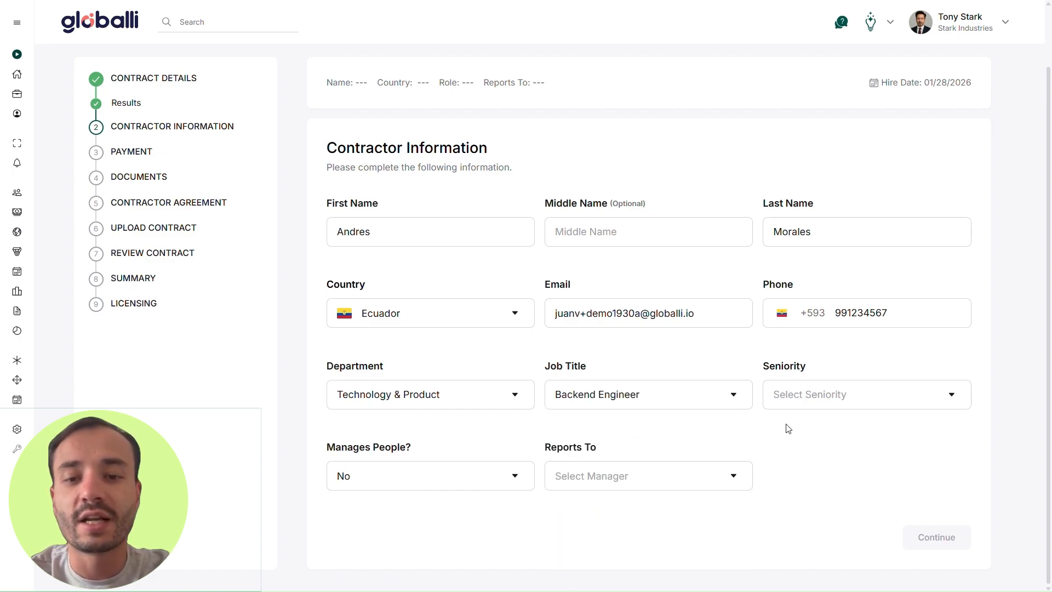
left_click(832, 410)
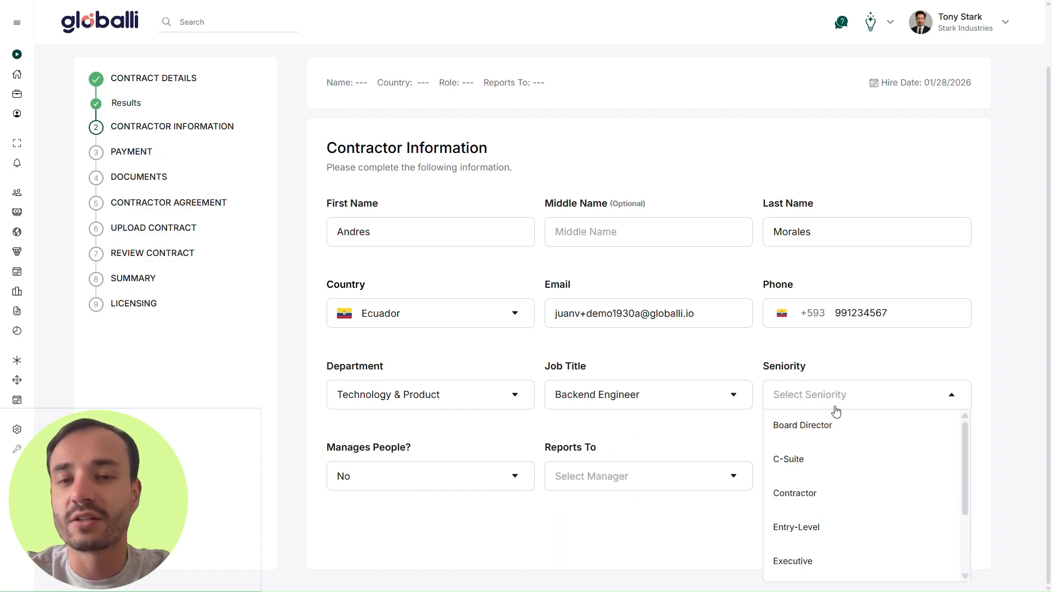
left_click(853, 494)
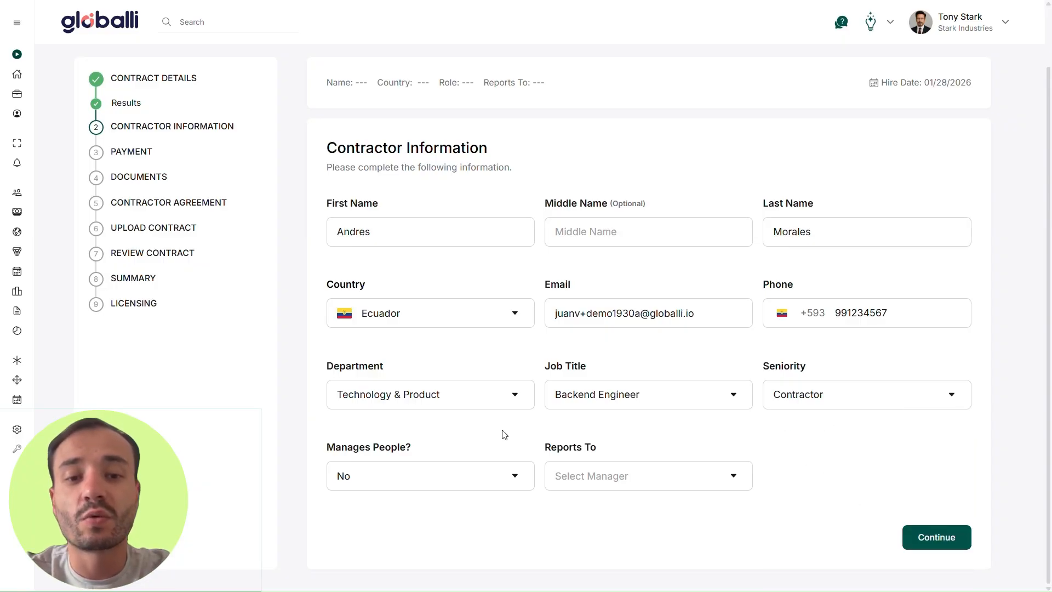
Step: Keep Manages People at No and choose the reporting manager via search
left_click(469, 481)
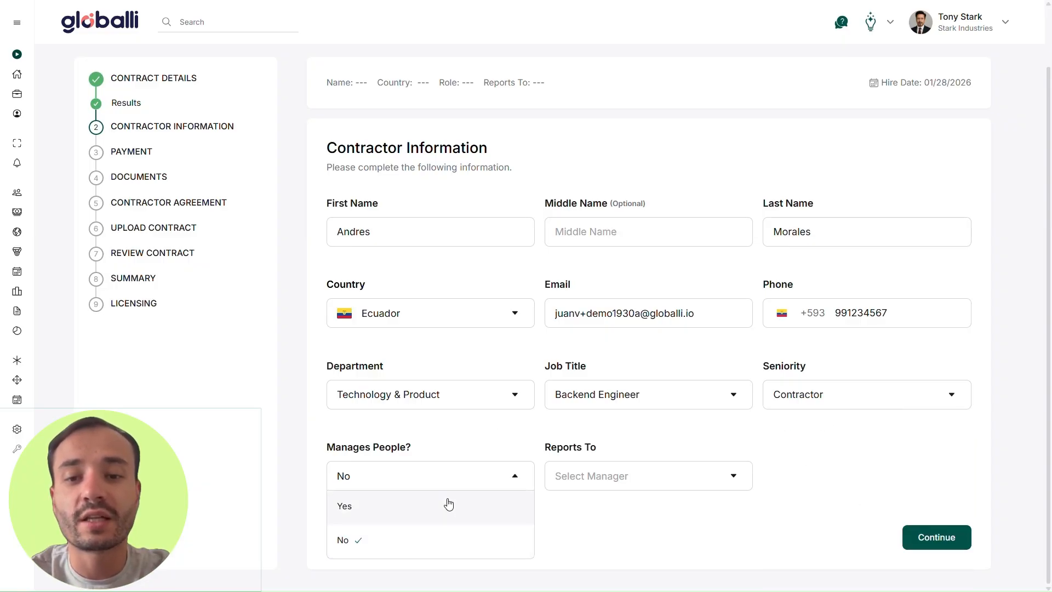
left_click(453, 477)
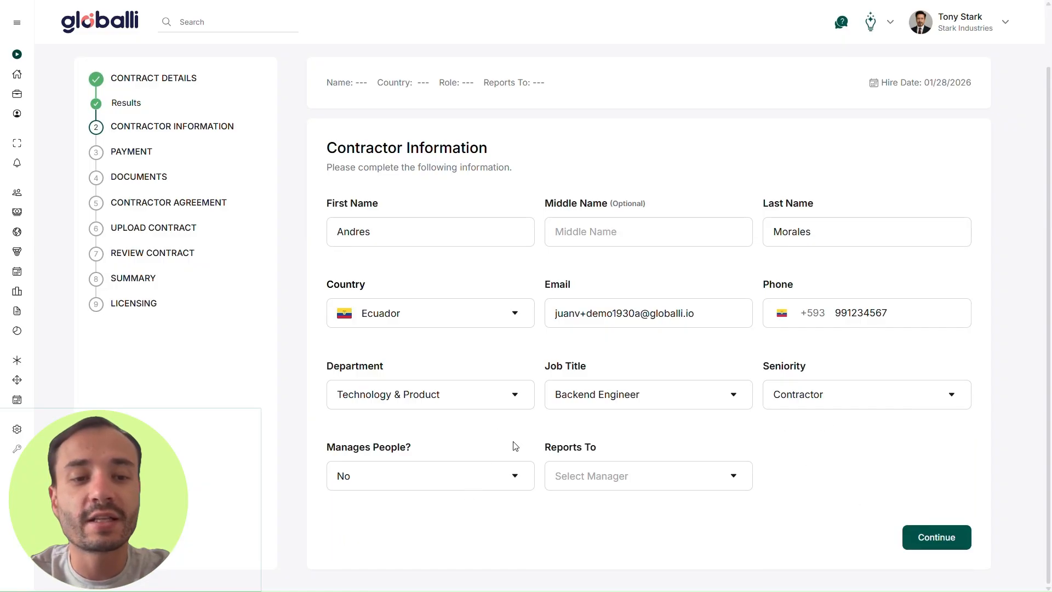
left_click(730, 481)
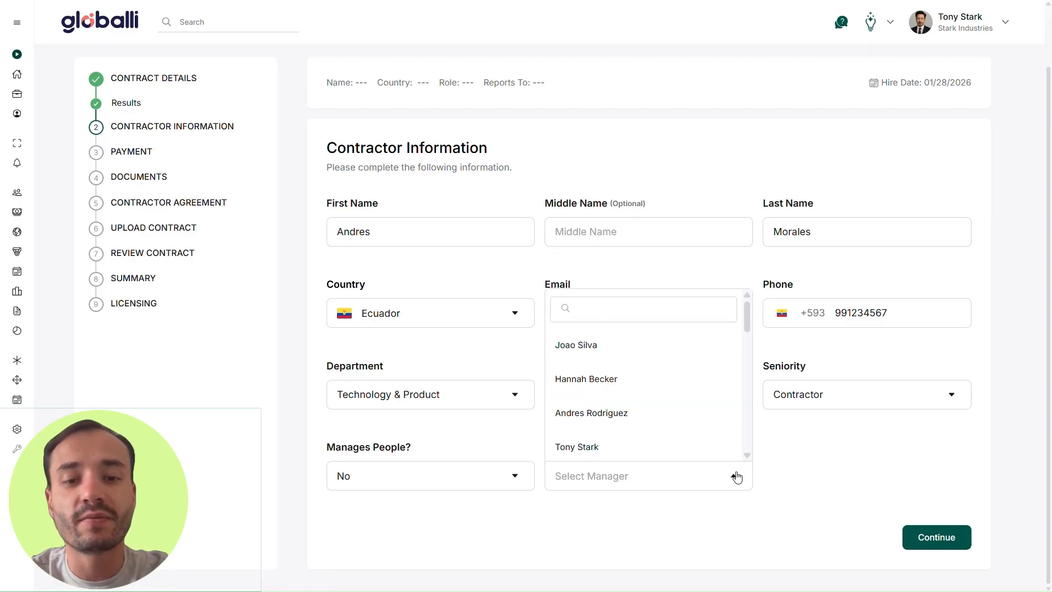
scroll(699, 426, "down", 3)
scroll(700, 402, "up", 3)
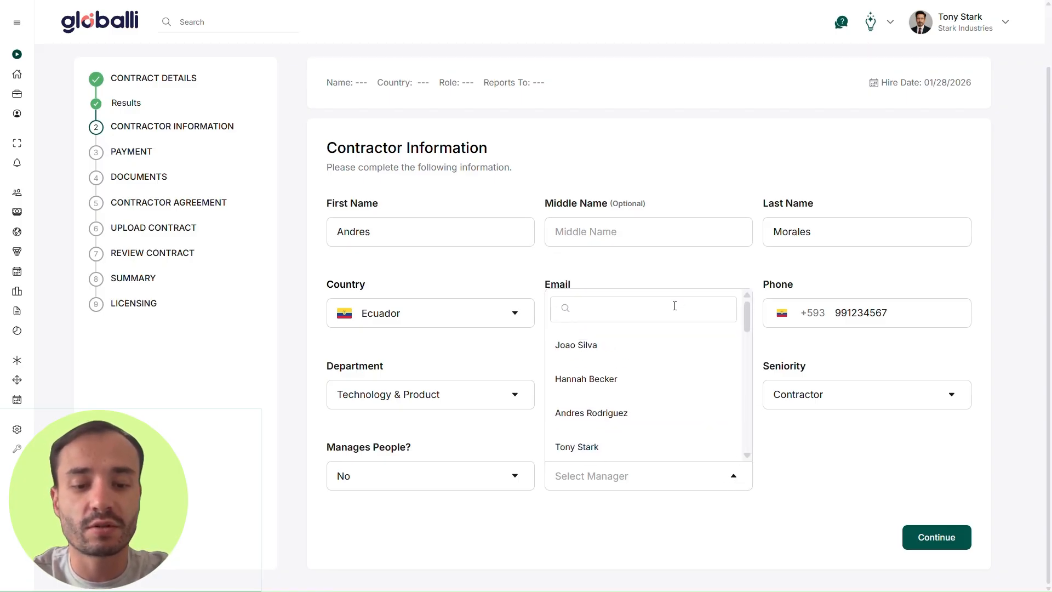
type("tim")
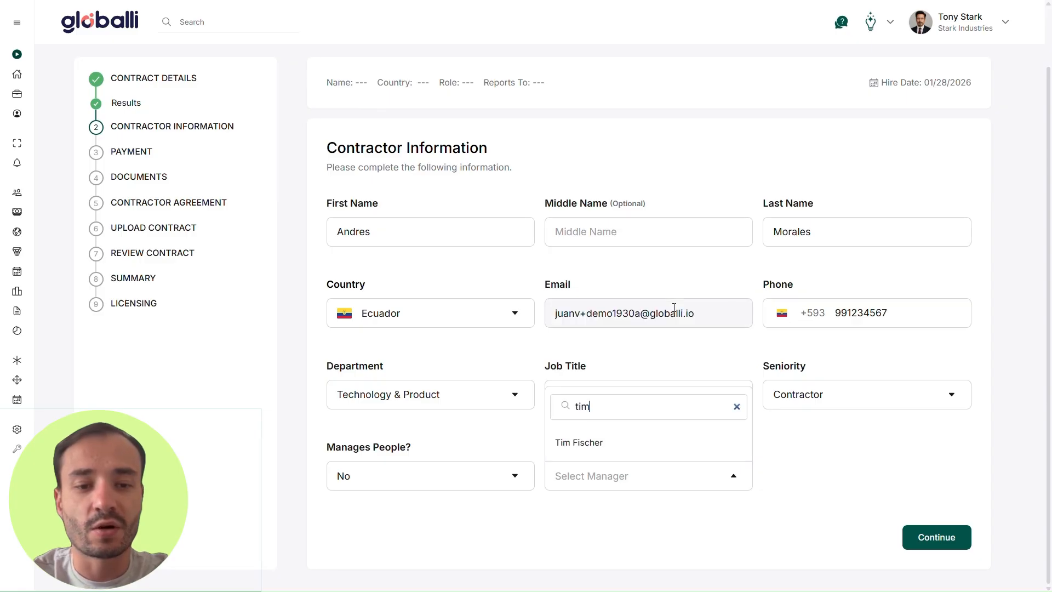
left_click(614, 452)
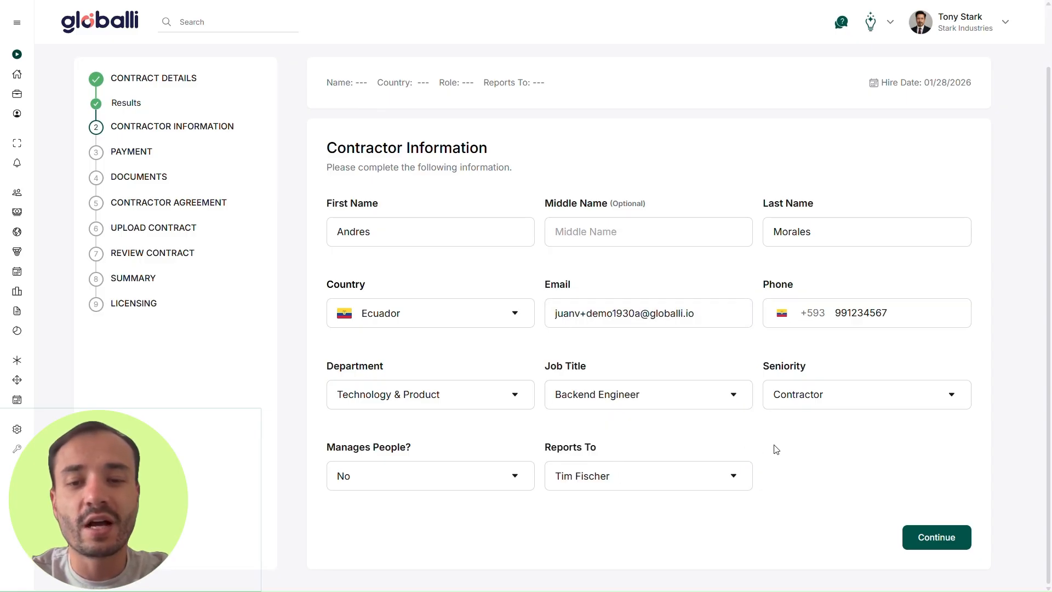
Step: On the payment step, keep US Dollar billing and set the bill rate to 4000
left_click(947, 539)
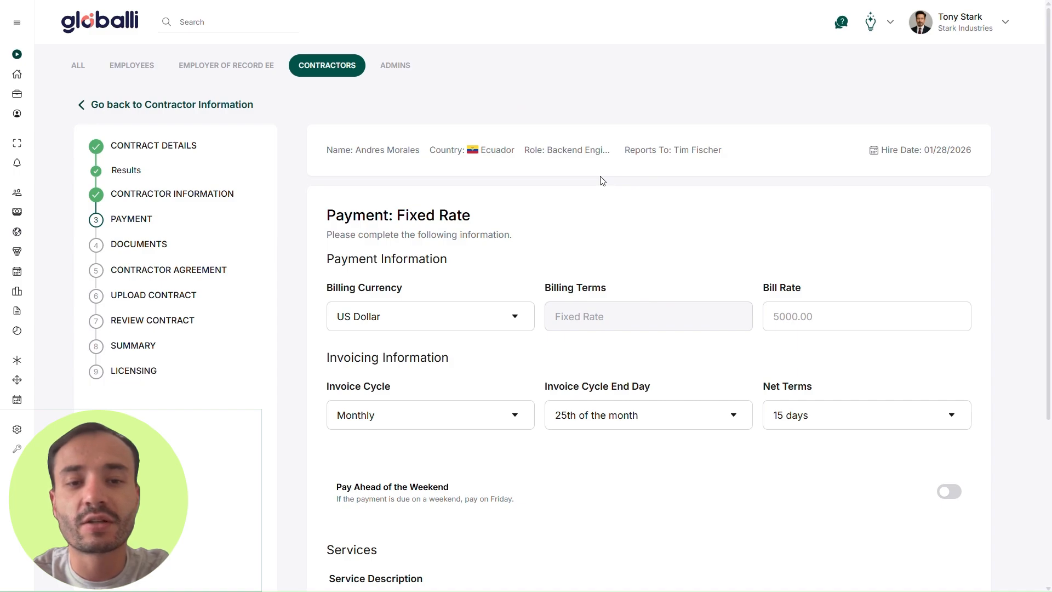
scroll(602, 181, "down", 1)
left_click(512, 250)
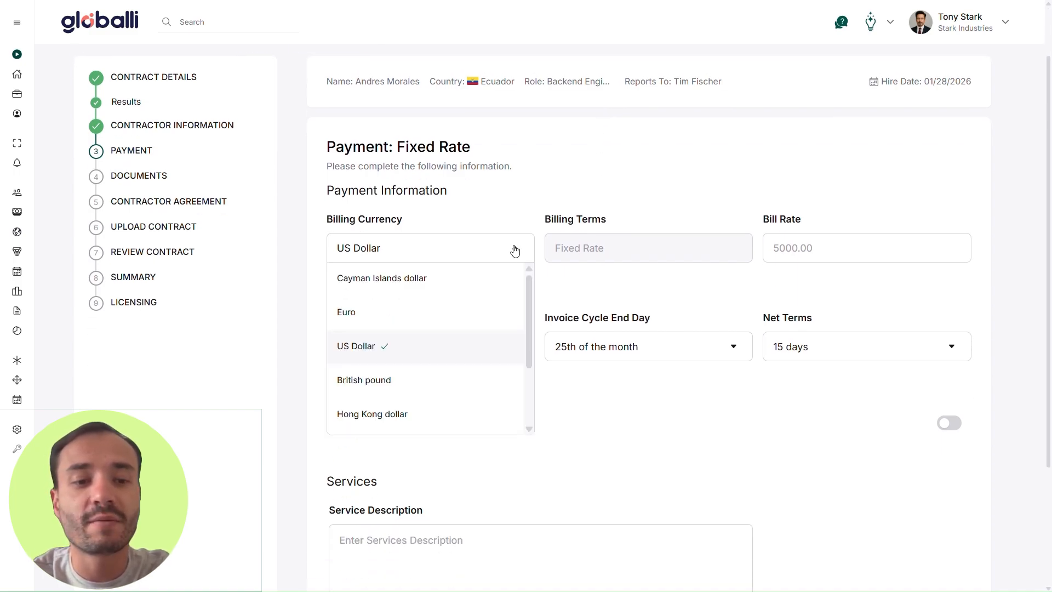
left_click(450, 348)
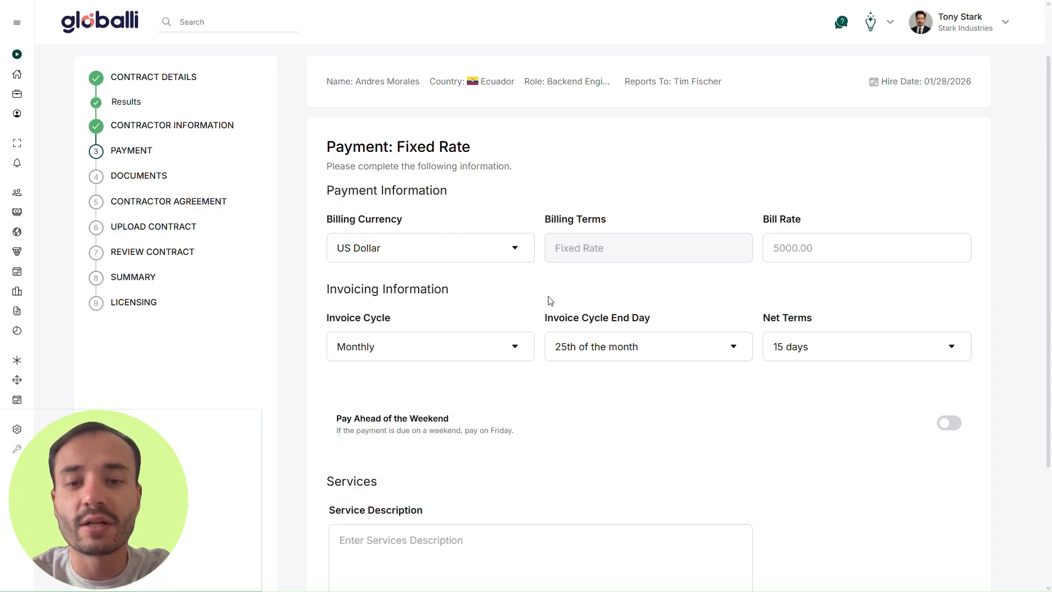
left_click(814, 250)
type("4000")
left_click(798, 286)
Step: Keep monthly invoicing ending the 25th with 15-day net terms, leaving Pay Ahead off
scroll(738, 298, "down", 2)
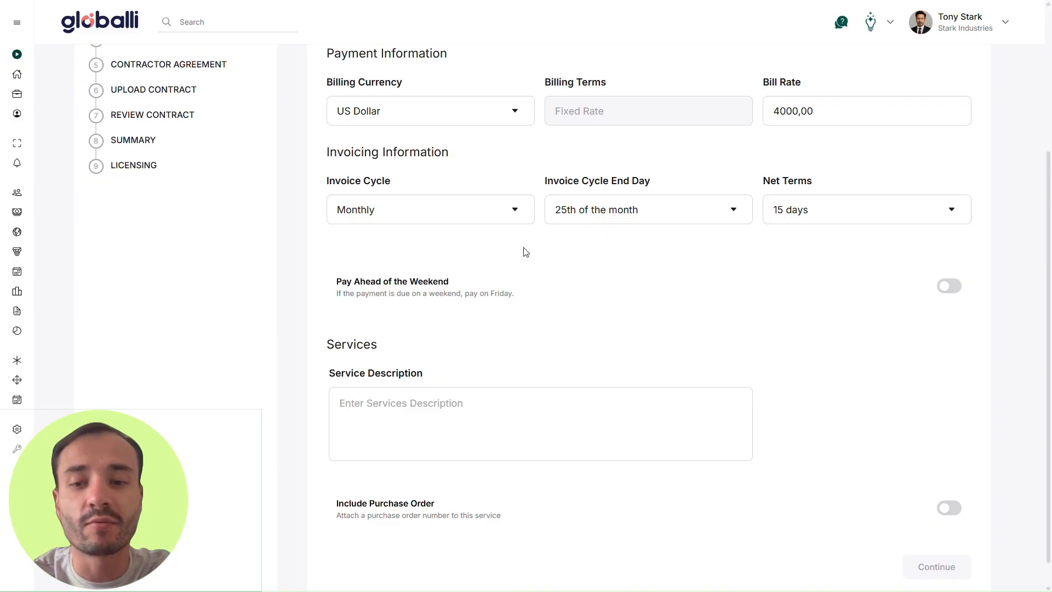
left_click(517, 218)
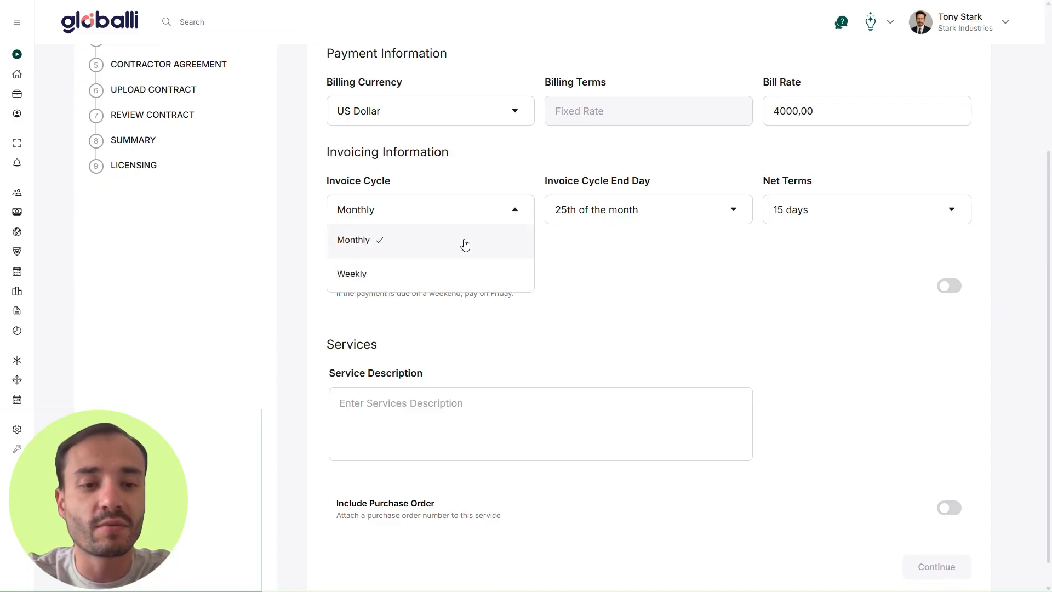
left_click(465, 243)
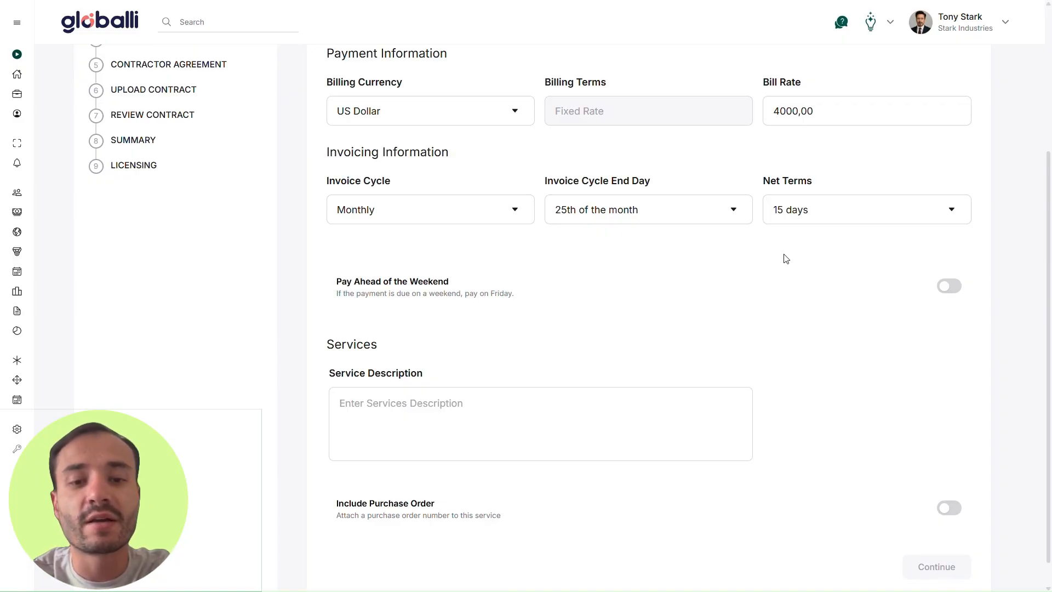
left_click(732, 209)
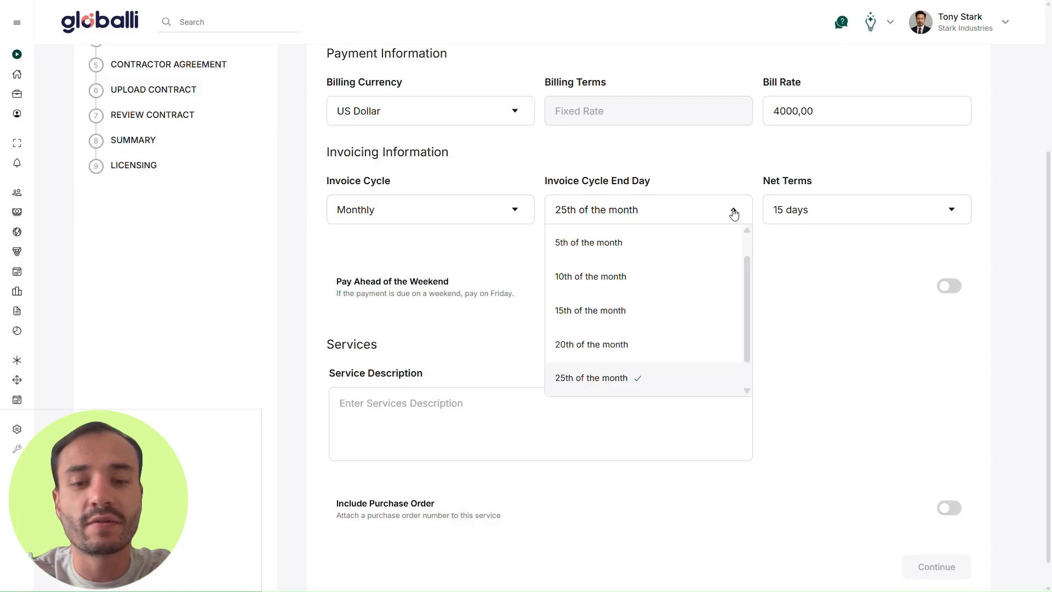
left_click(676, 350)
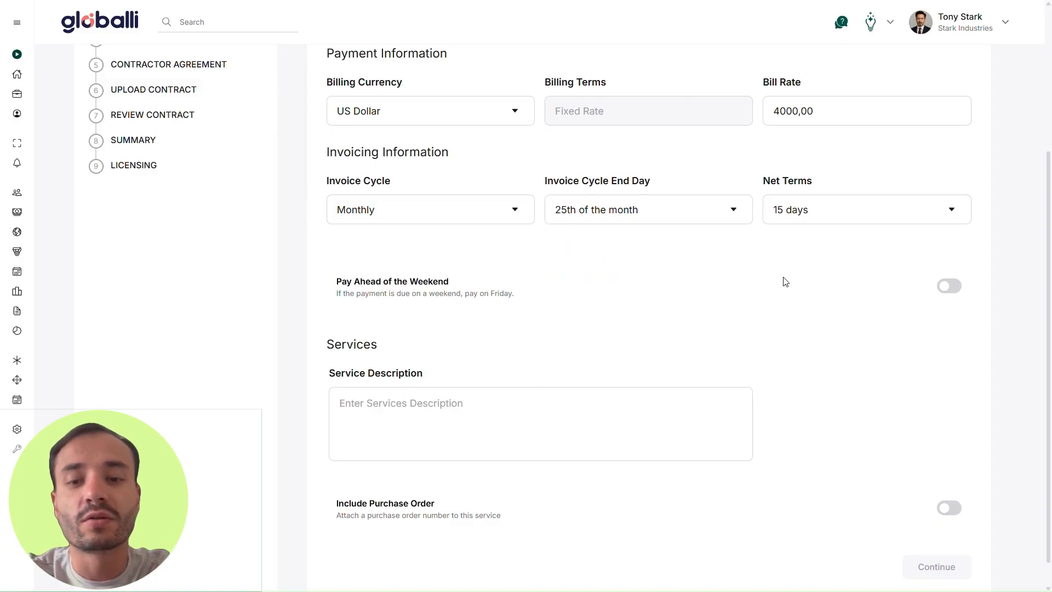
left_click(902, 220)
left_click(891, 241)
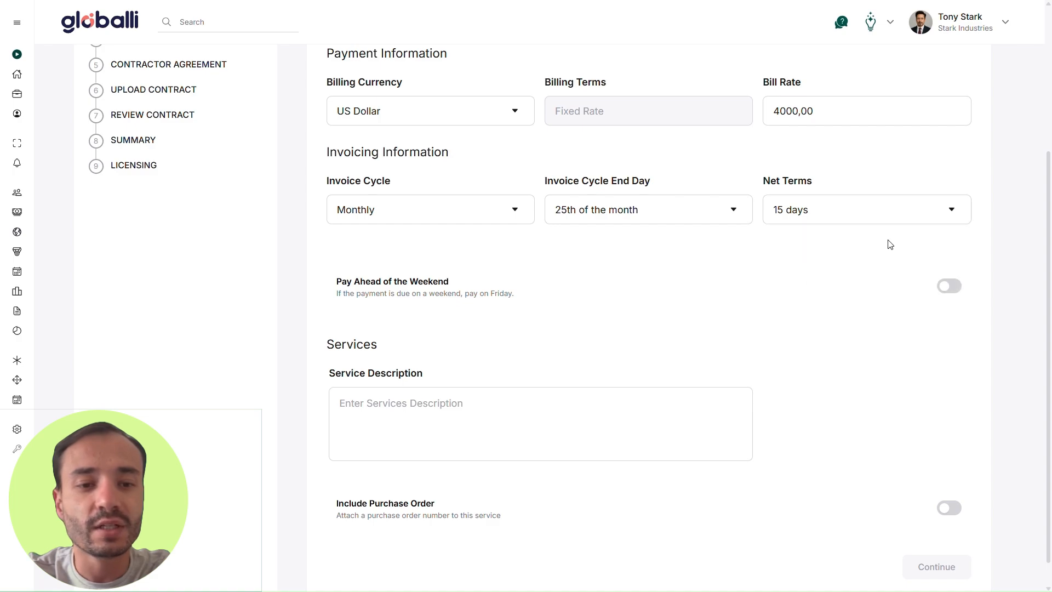
scroll(766, 258, "down", 1)
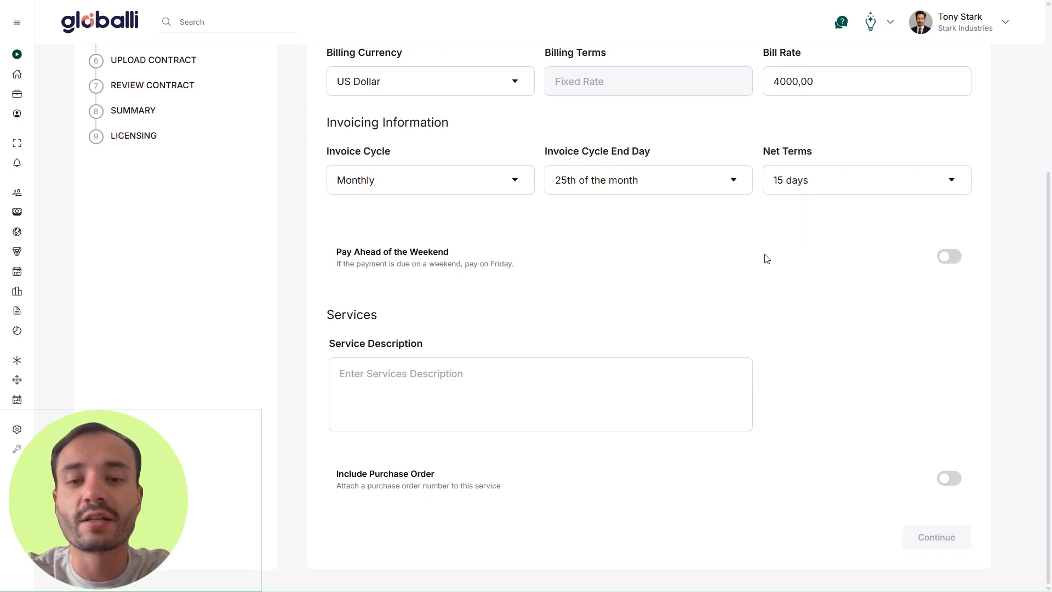
left_click(952, 256)
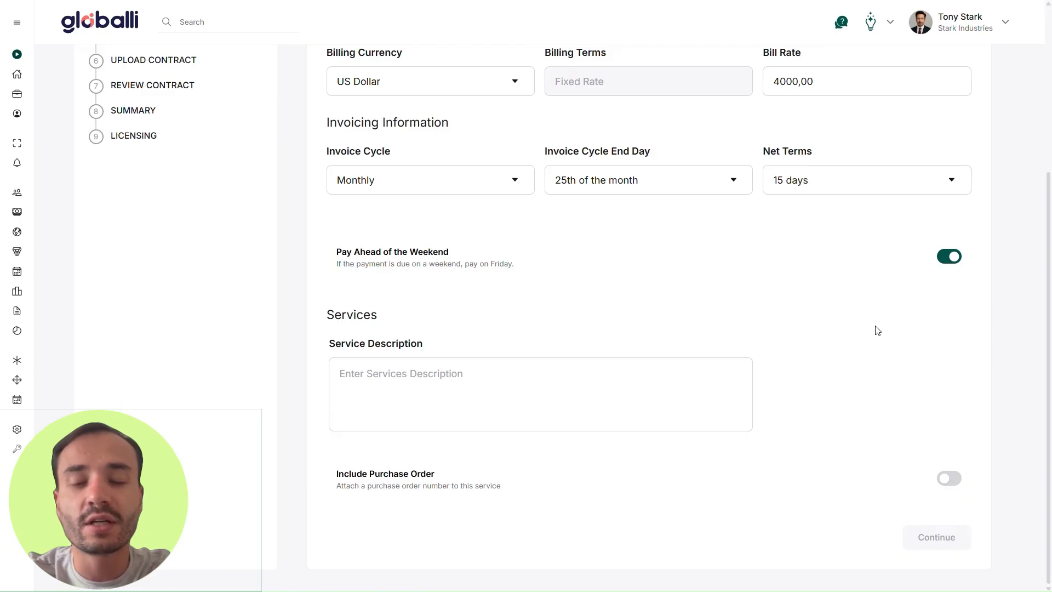
left_click(947, 257)
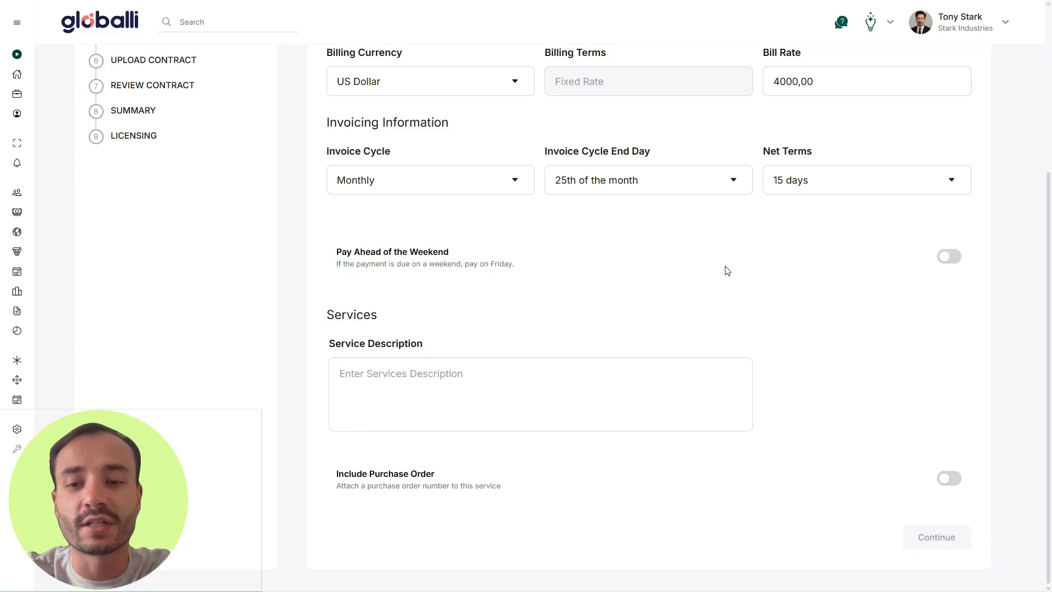
Step: Paste the Backend Development and API Integration Services description, leaving Include Purchase Order off
left_click(651, 393)
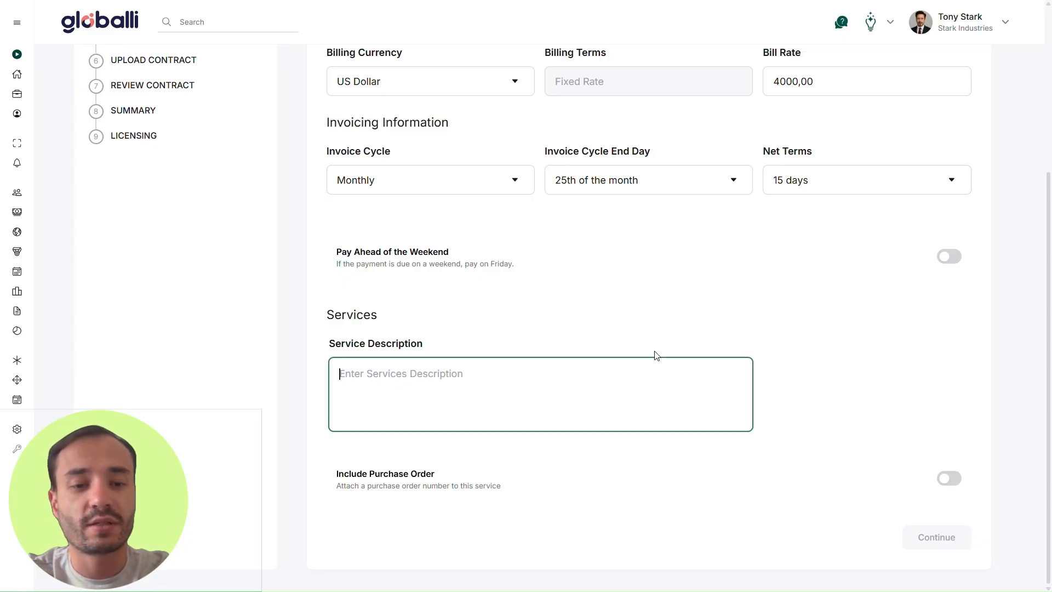
type("The Contractor will provide backend development services for Project X, focusing on creating a secure, high-performance architecture that supports the platform’s operations. Responsibilities include developing and maintaining RESTful APIs, managing database models and queries, and ensuring system scalability and reliability.")
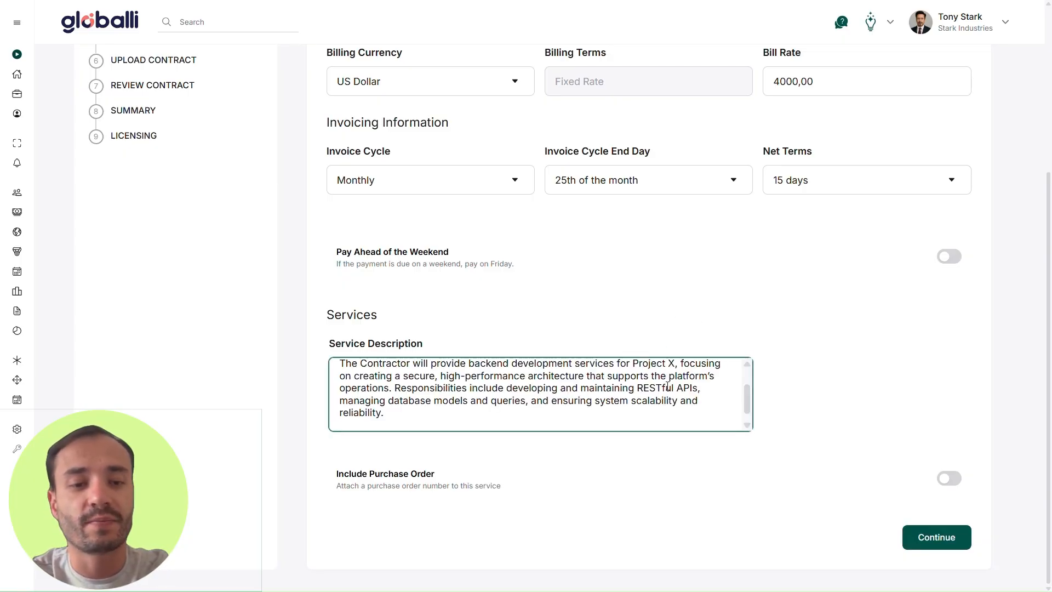
scroll(667, 386, "up", 2)
left_click(792, 391)
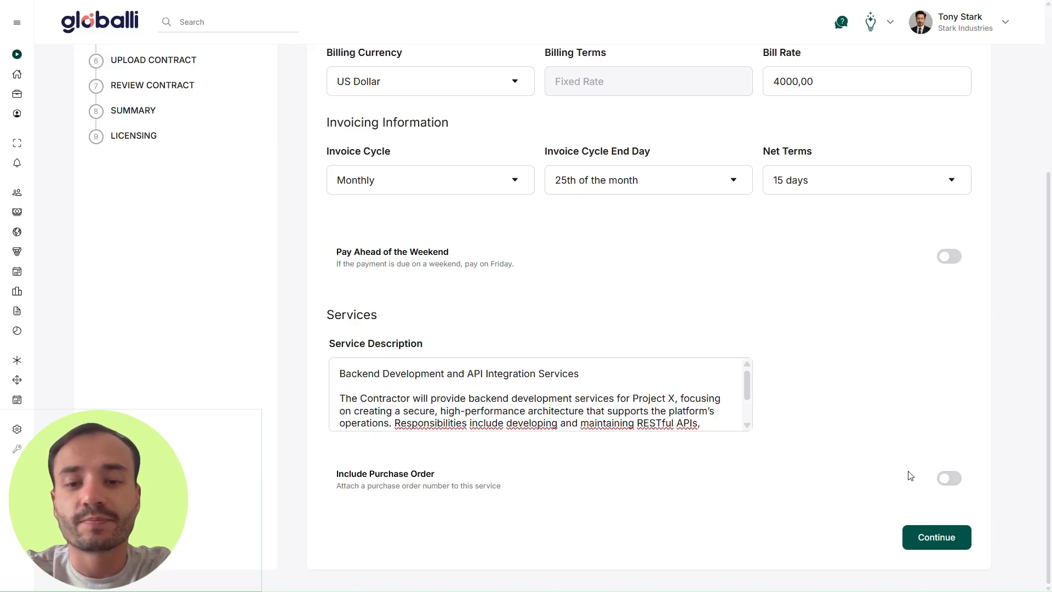
left_click(951, 479)
scroll(938, 445, "down", 3)
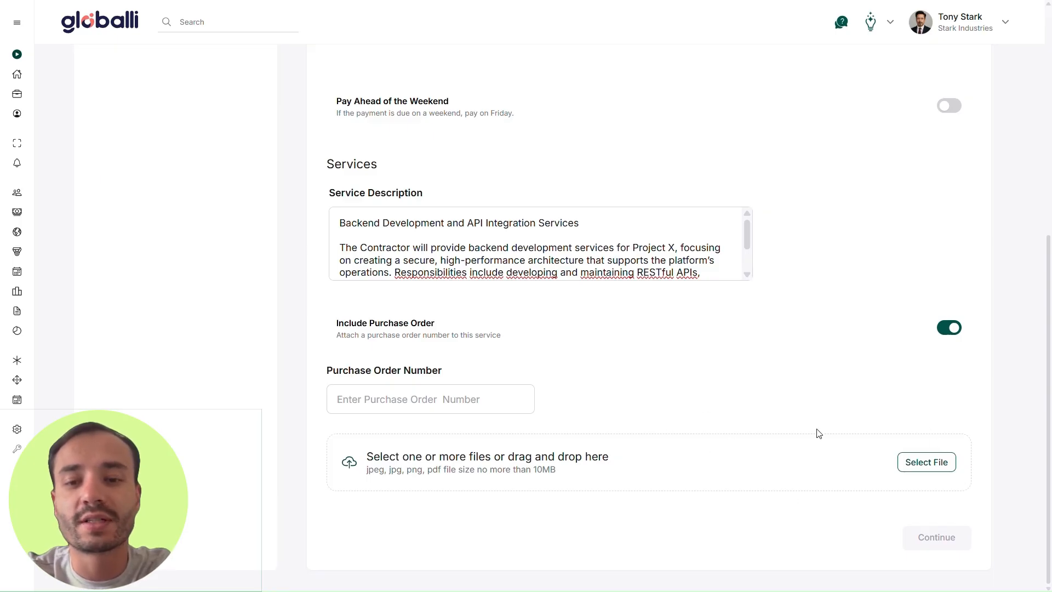
left_click(950, 329)
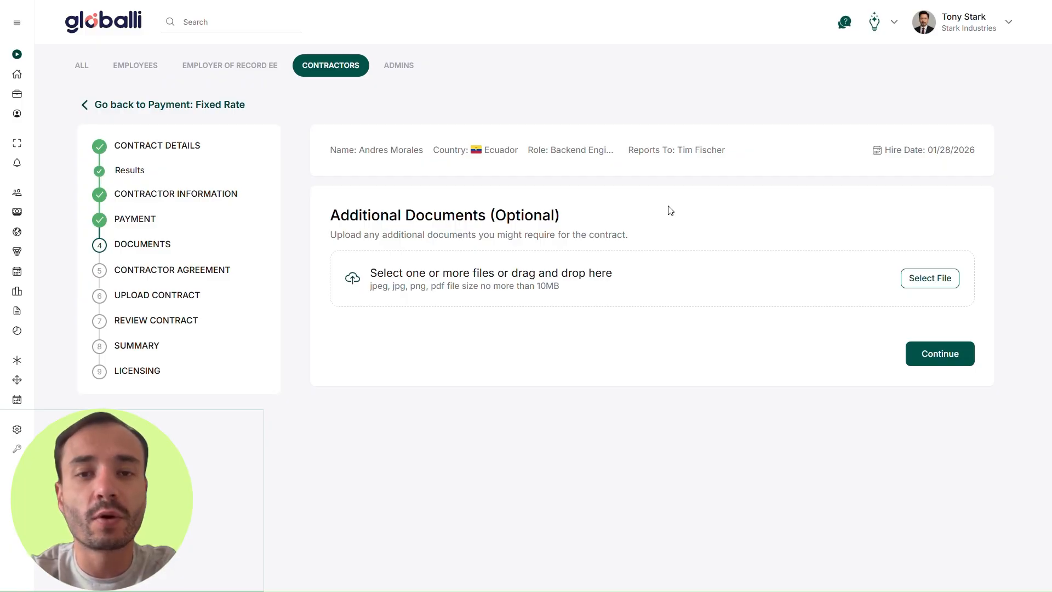
Step: Skip additional documents and choose to upload your own contract
left_click(944, 354)
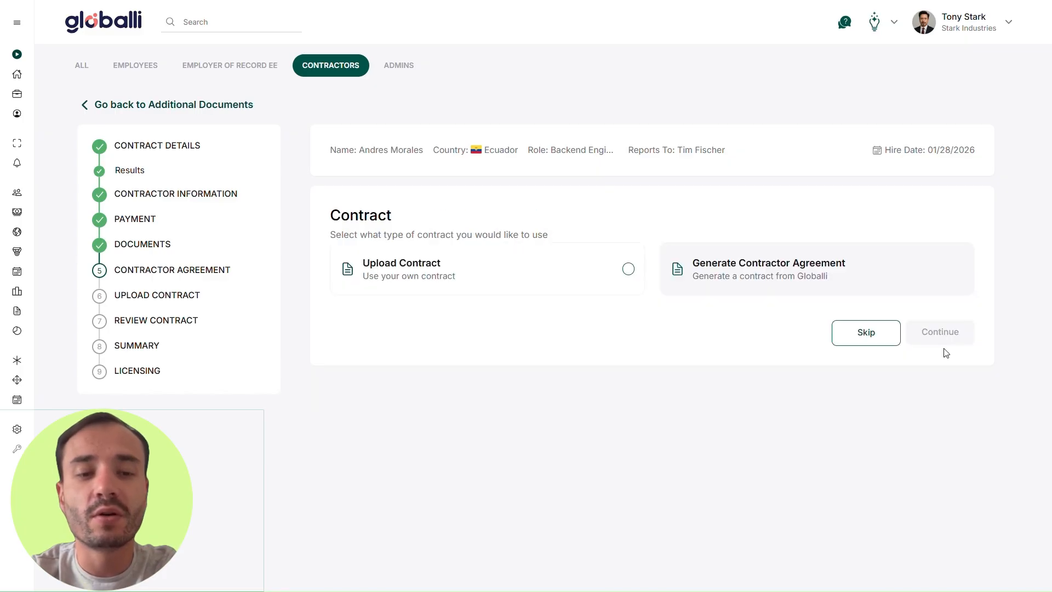
left_click(609, 280)
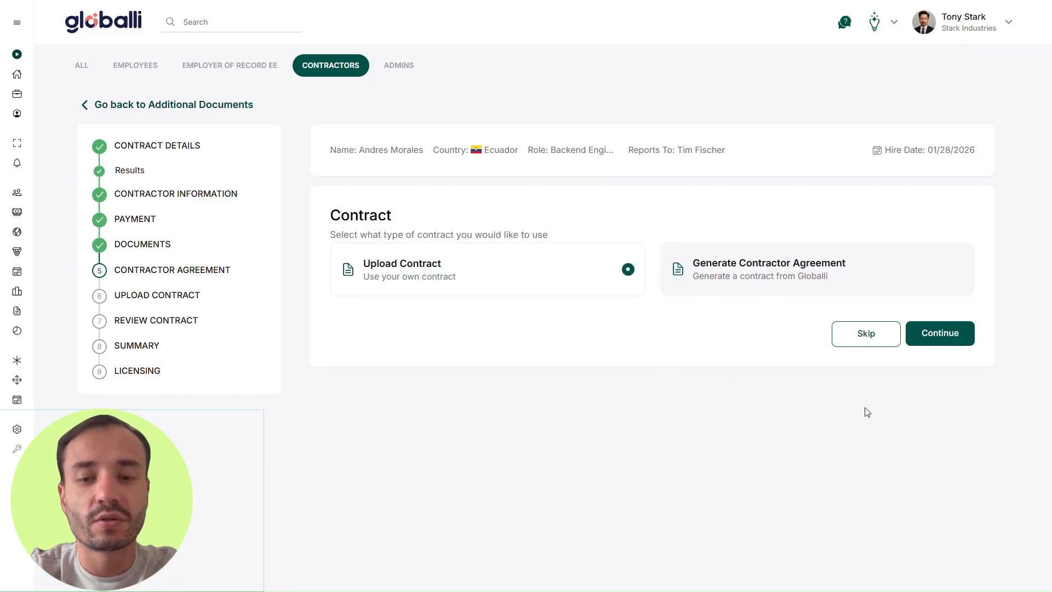
left_click(944, 341)
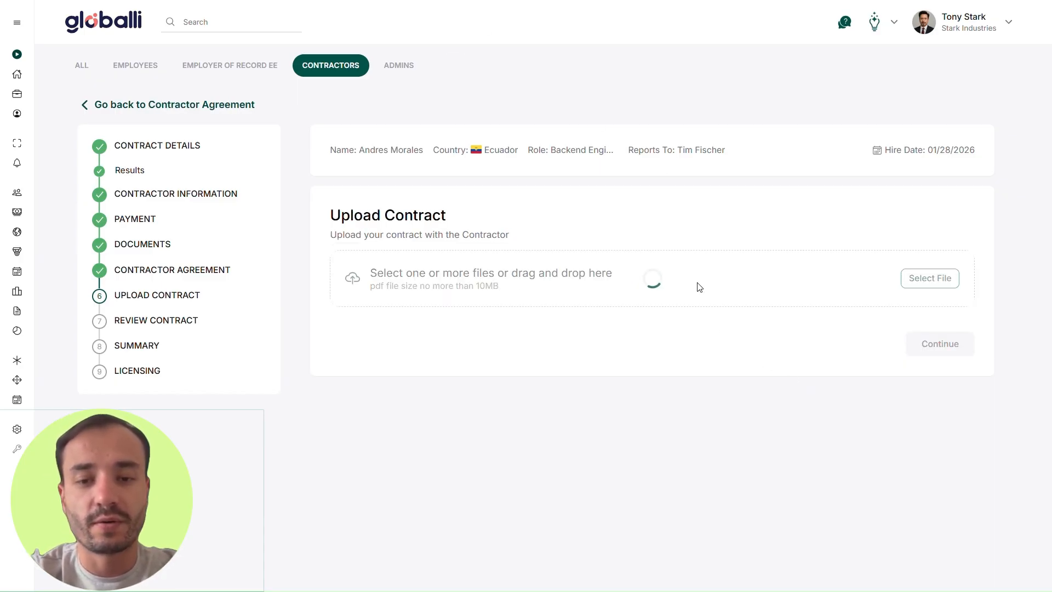
Step: Review the uploaded Contractor_Agreement.pdf and start its e-signature setup
left_click(914, 387)
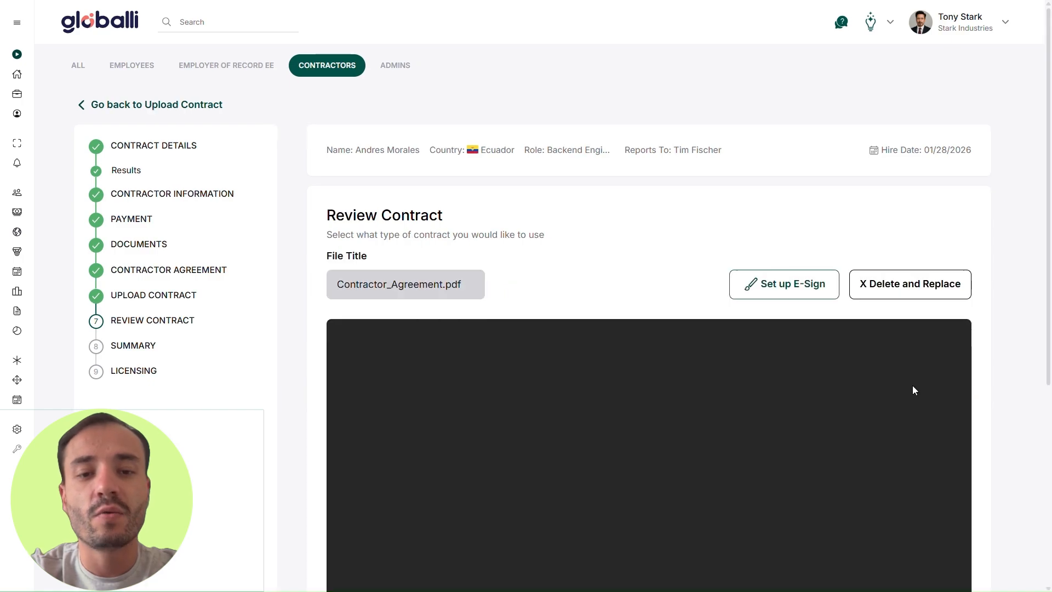
scroll(996, 344, "down", 1)
scroll(996, 343, "down", 1)
scroll(897, 372, "down", 3)
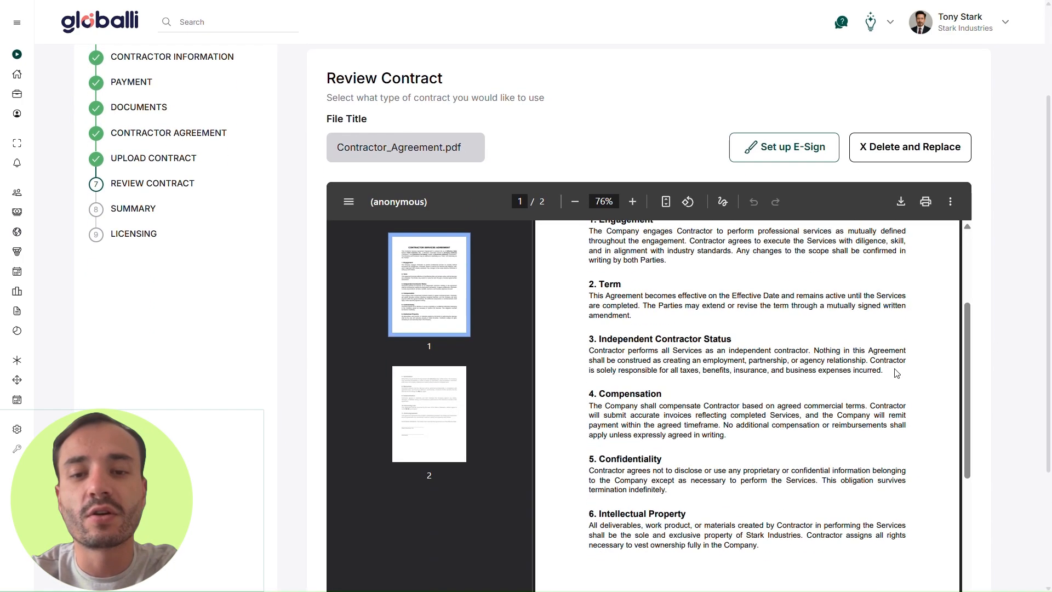
scroll(963, 364, "up", 1)
scroll(911, 394, "up", 5)
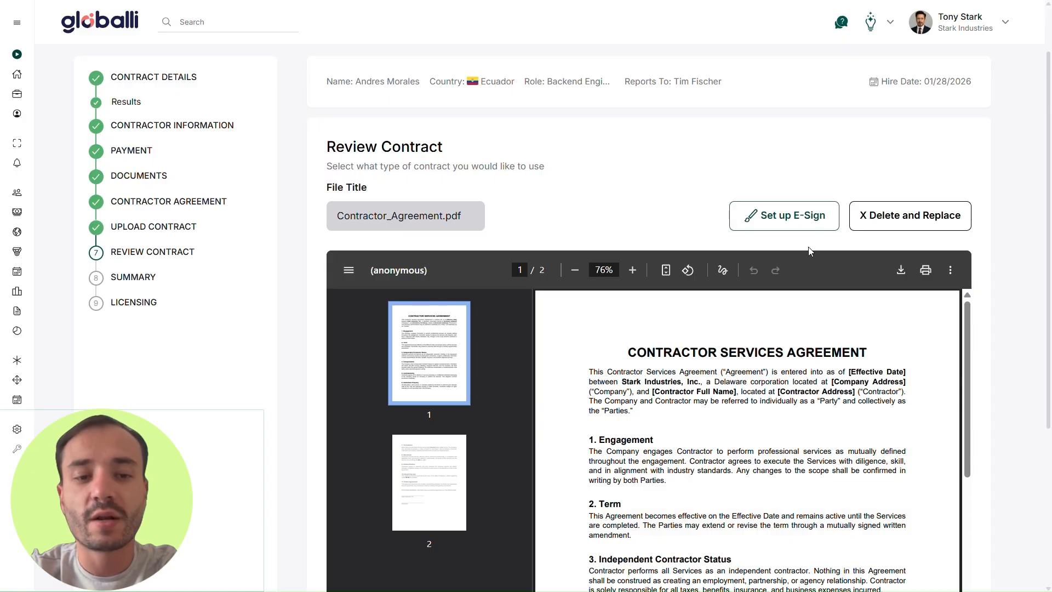
left_click(771, 221)
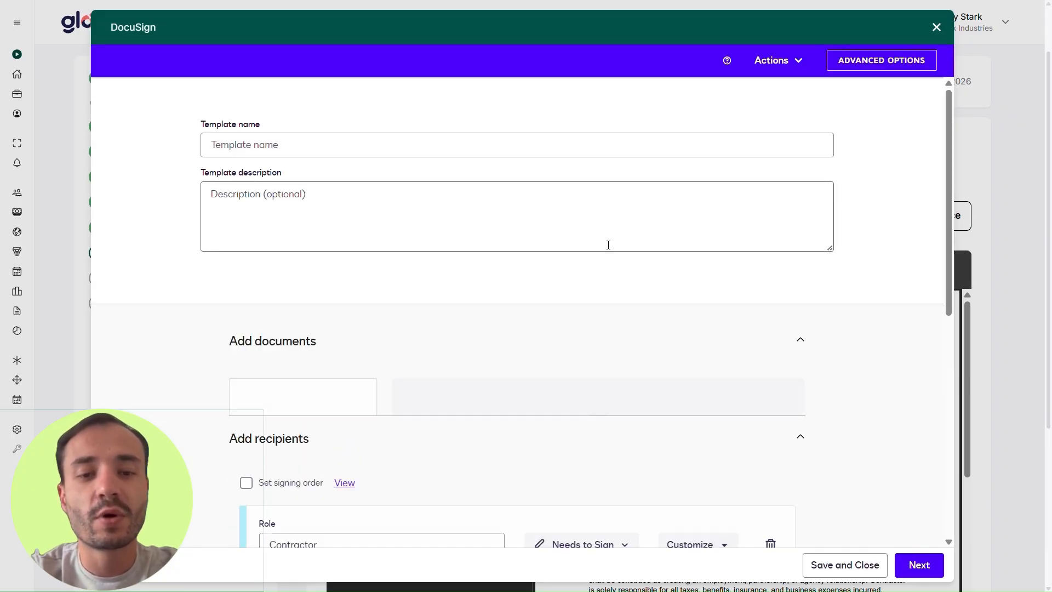
Step: Check the DocuSign template's documents, Contractor recipient and 'Contract' subject, then go to field placement
scroll(492, 284, "down", 3)
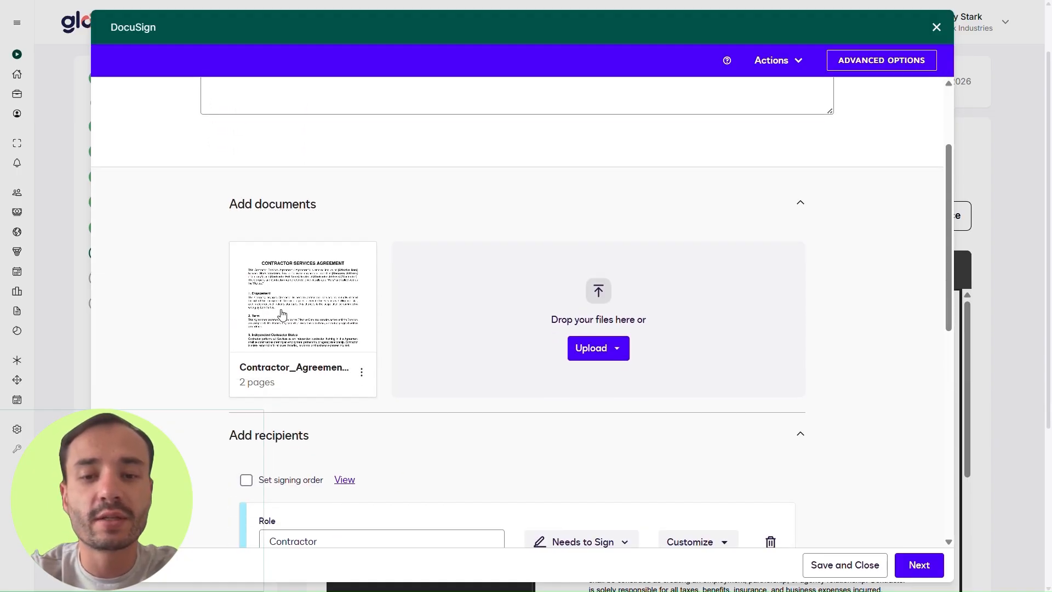
scroll(492, 285, "down", 5)
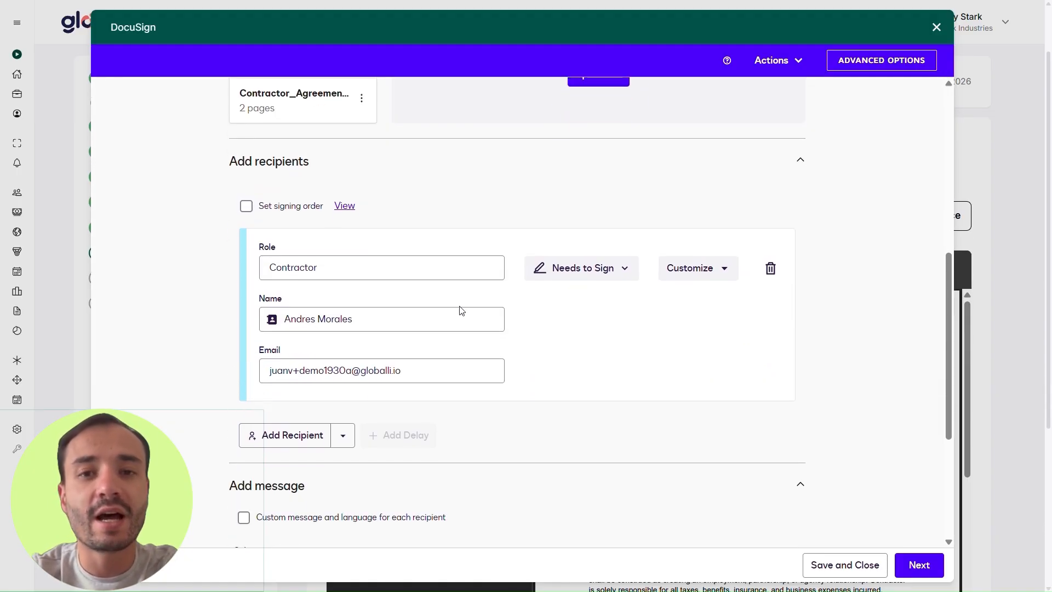
scroll(460, 309, "down", 2)
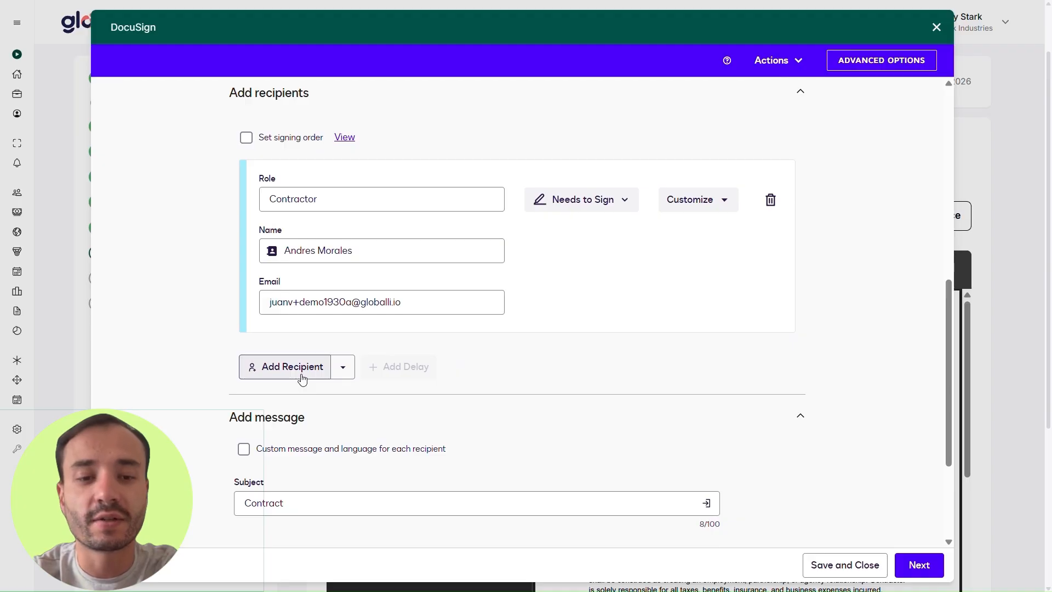
scroll(302, 378, "down", 4)
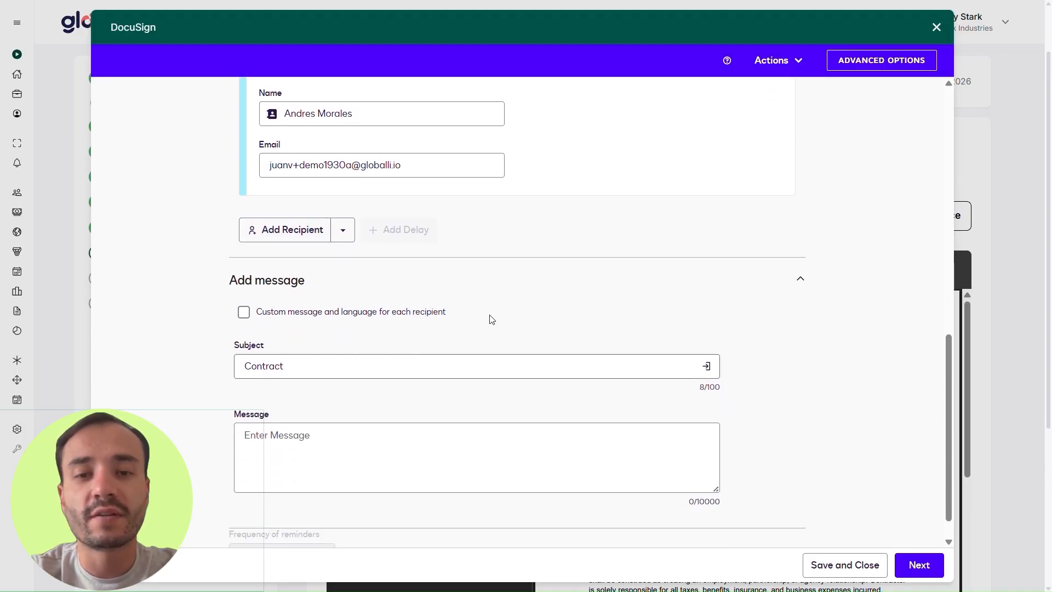
scroll(486, 323, "down", 1)
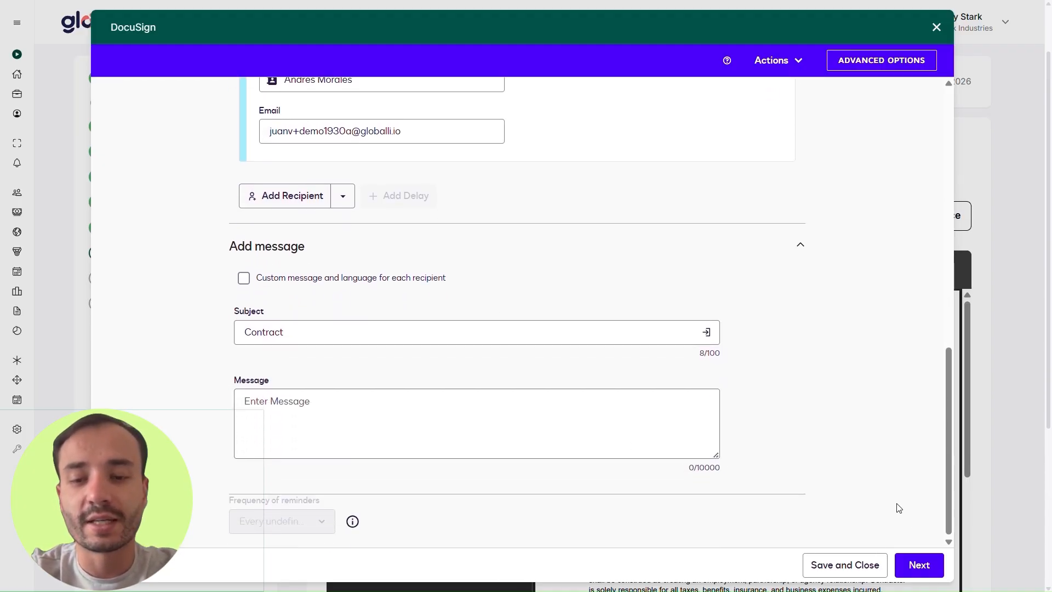
left_click(919, 564)
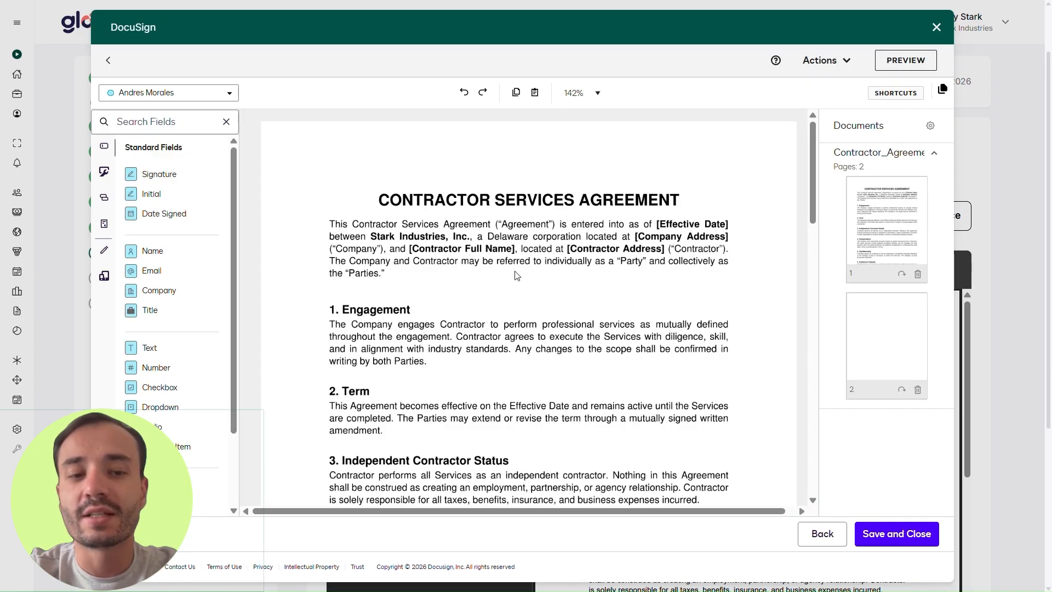
Step: Drop a Signature field on page 2's Contractor signature line and save the template
scroll(482, 258, "down", 10)
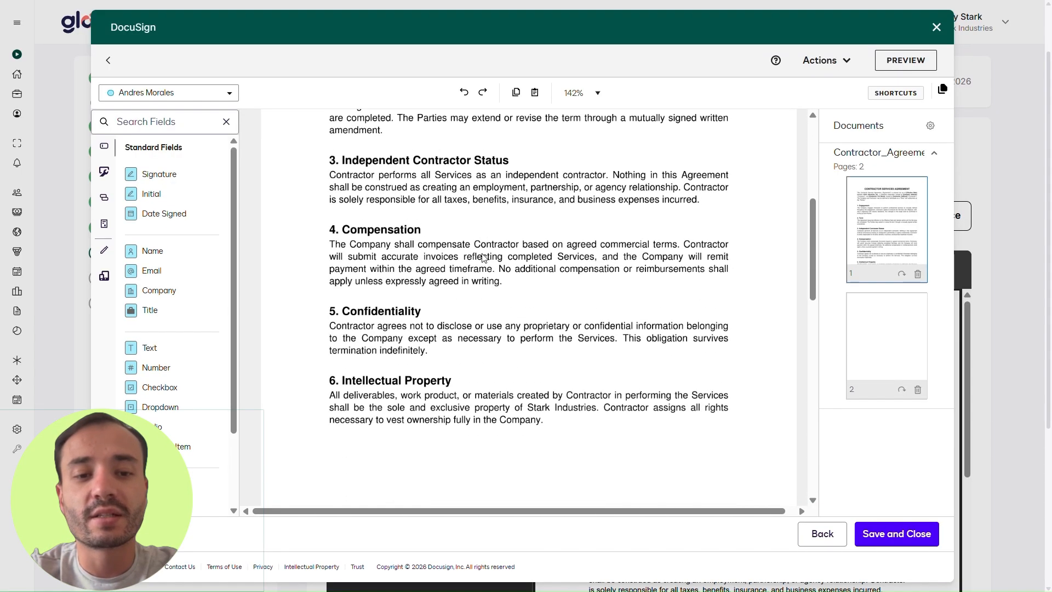
scroll(482, 257, "down", 4)
scroll(483, 258, "up", 8)
scroll(484, 257, "down", 7)
scroll(484, 257, "down", 10)
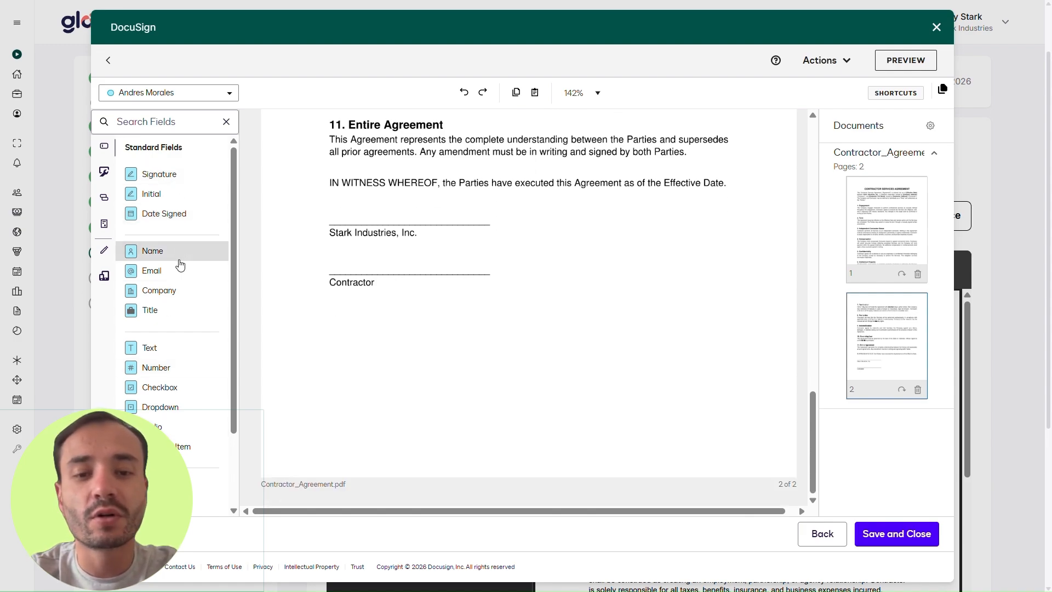
mouse_move(170, 175)
left_mouse_down()
mouse_move(354, 261)
mouse_move(391, 250)
left_mouse_up()
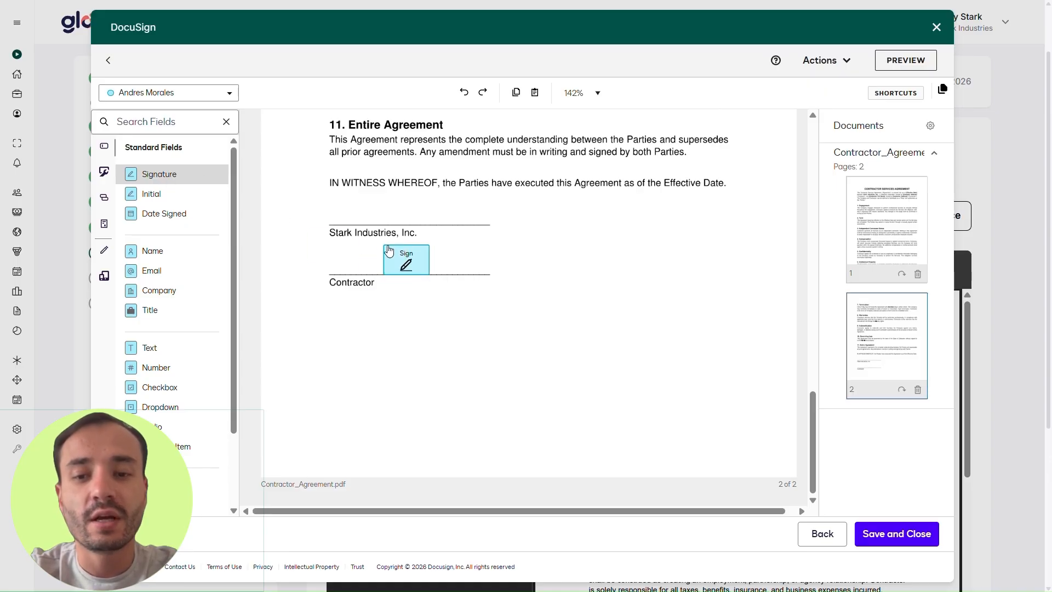
left_click(900, 540)
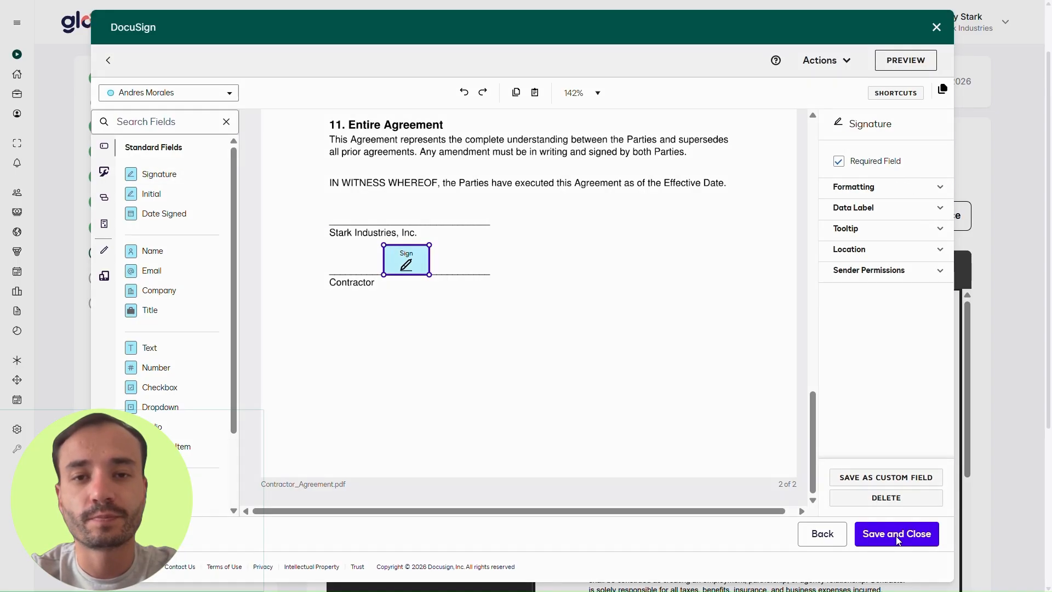
Step: Save the named template and expand the $4,027 contractor total cost: $4,000 gross plus $27 fee
left_click(630, 225)
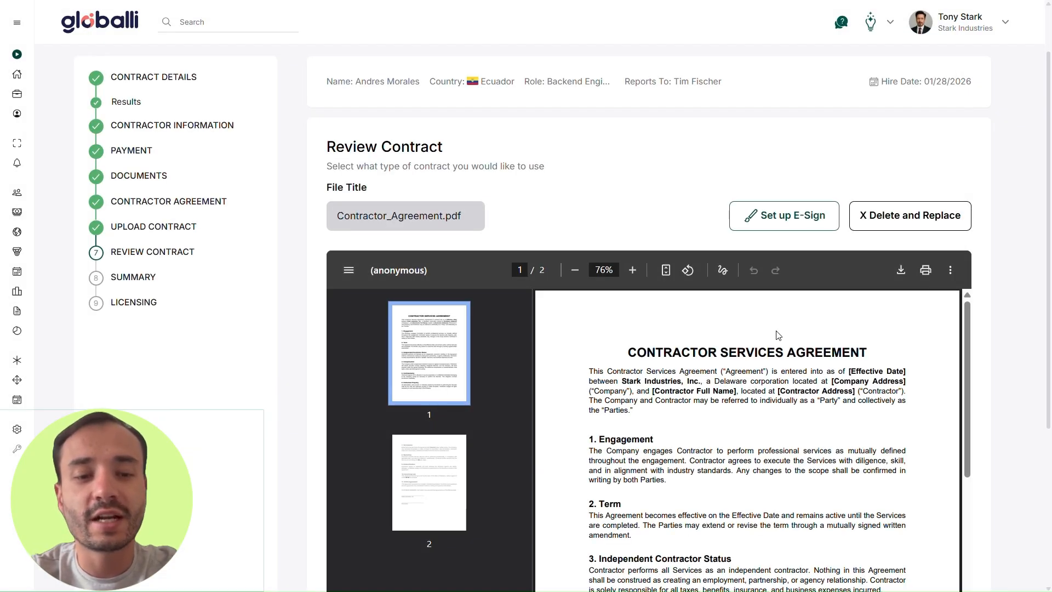
scroll(984, 349, "down", 5)
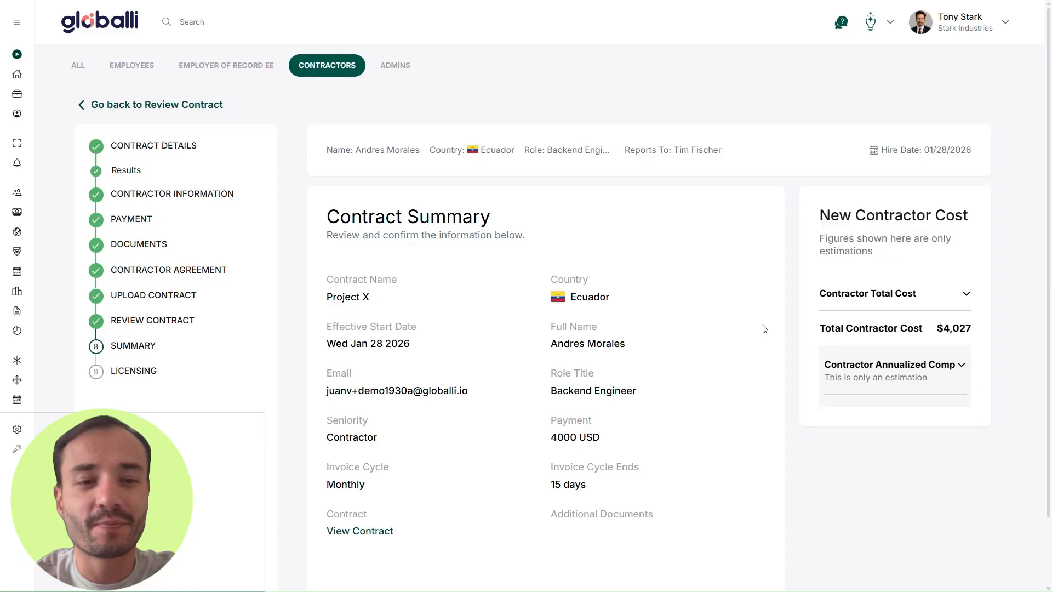
scroll(764, 329, "down", 1)
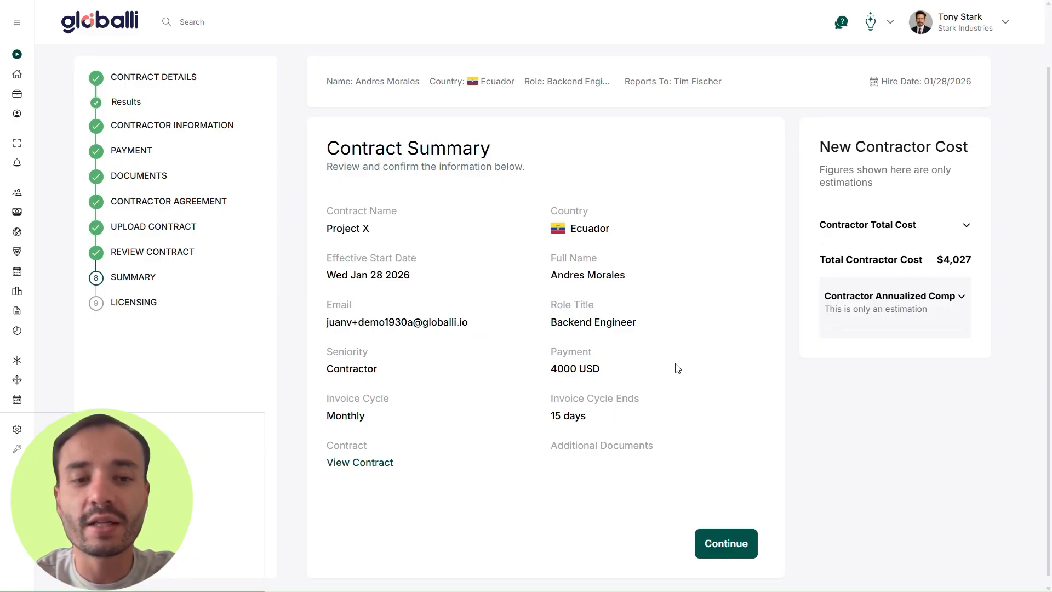
left_click(973, 227)
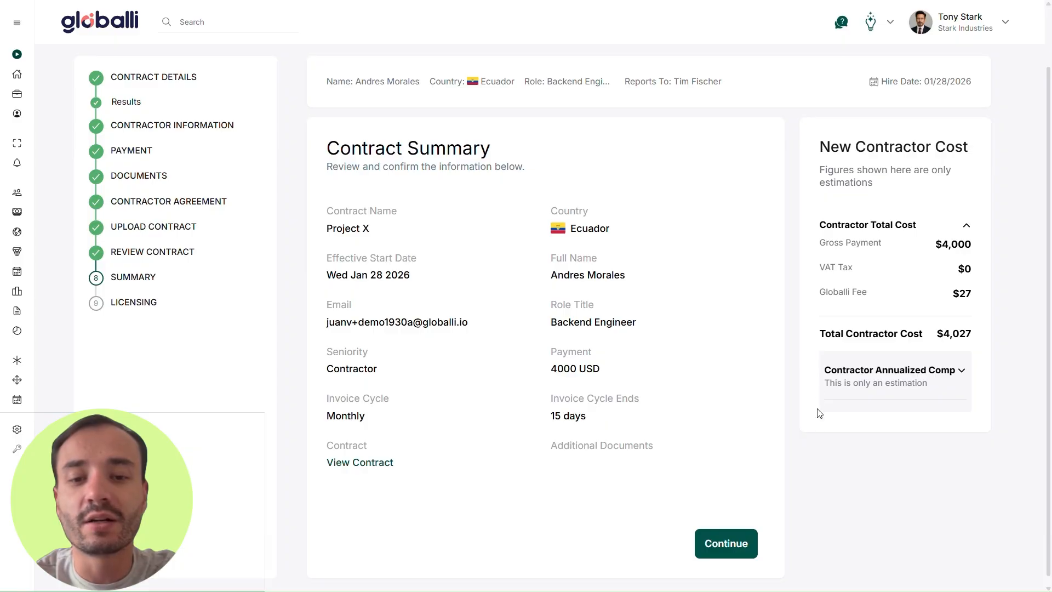
Step: Give the Ecuador contractor Contractor Access and invite them, starting Jan 27, 2026
left_click(744, 543)
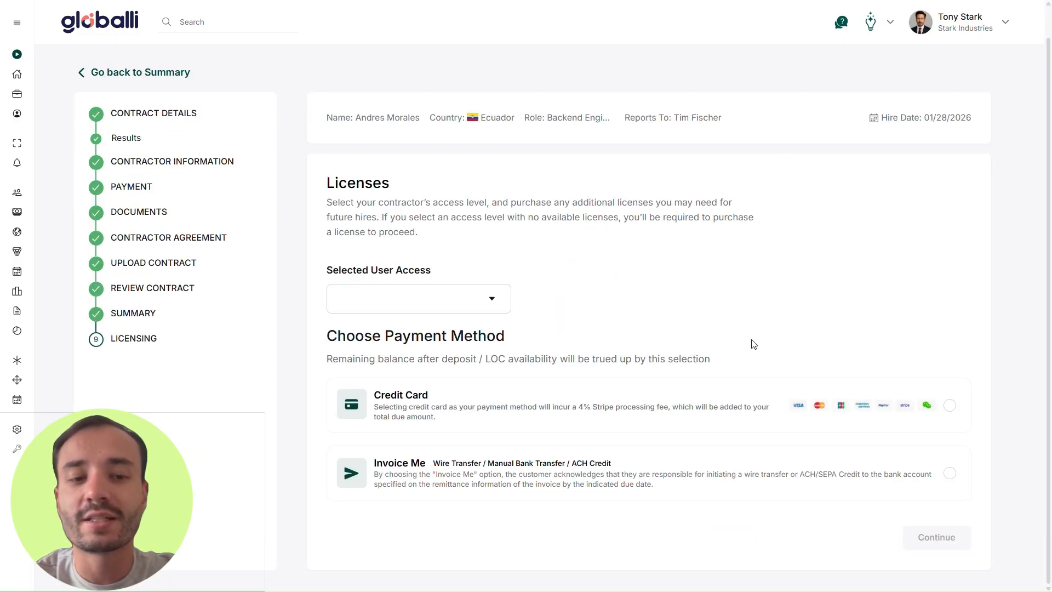
scroll(781, 346, "up", 2)
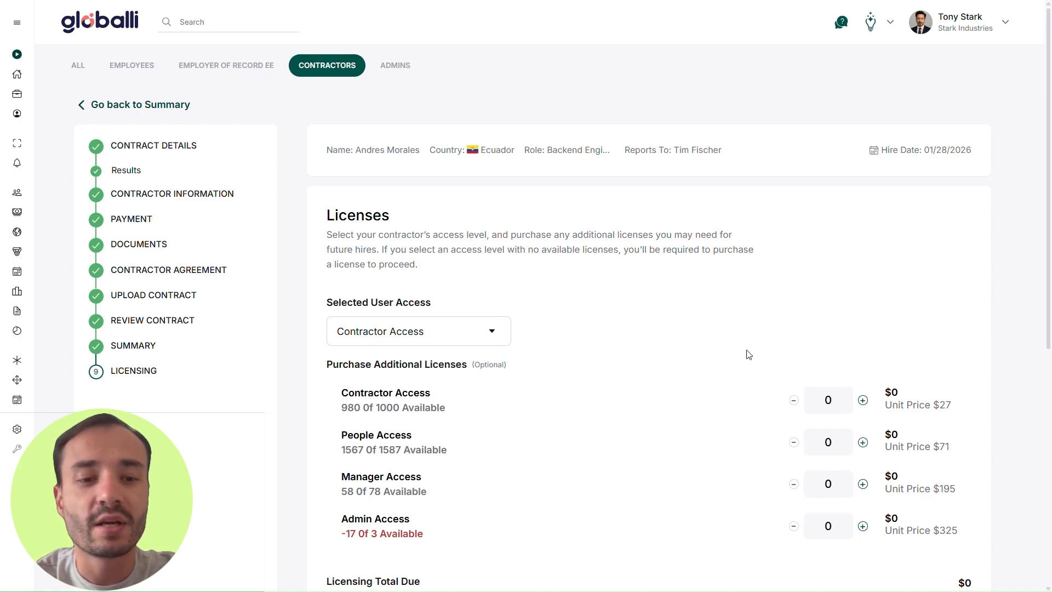
scroll(749, 354, "down", 1)
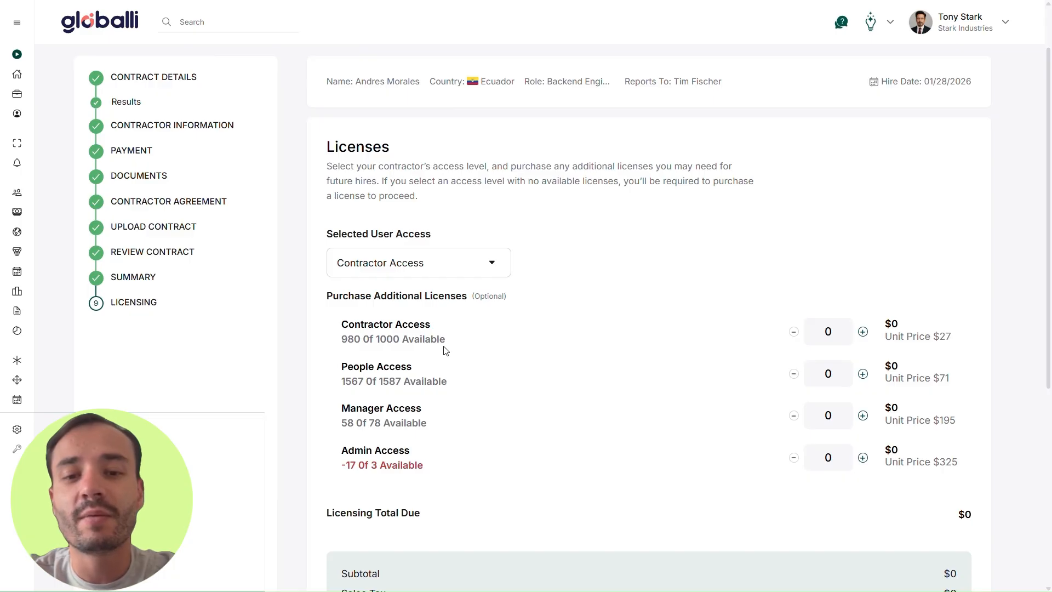
scroll(596, 357, "down", 5)
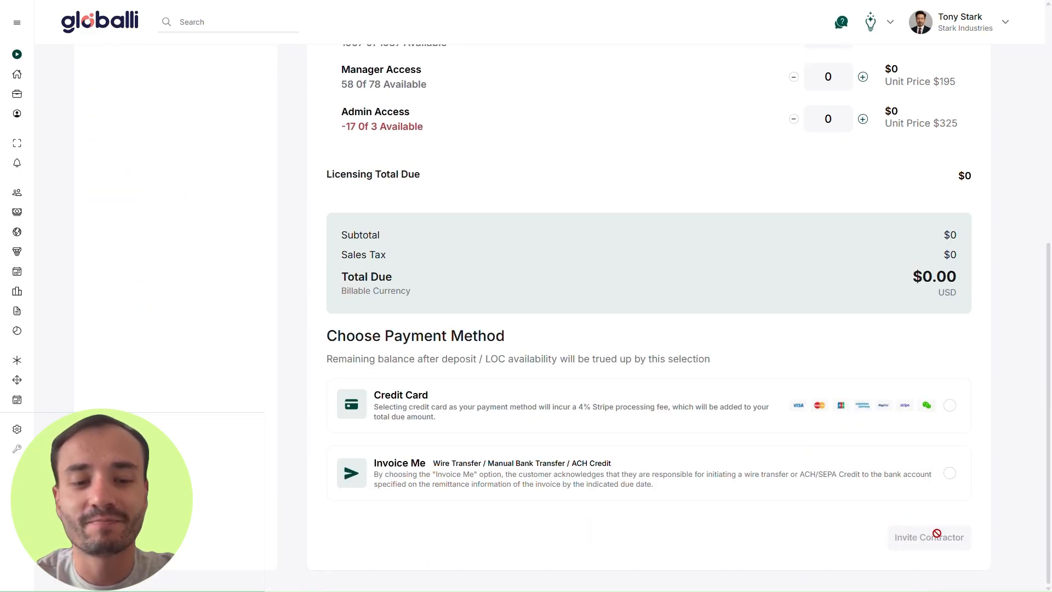
left_click(937, 533)
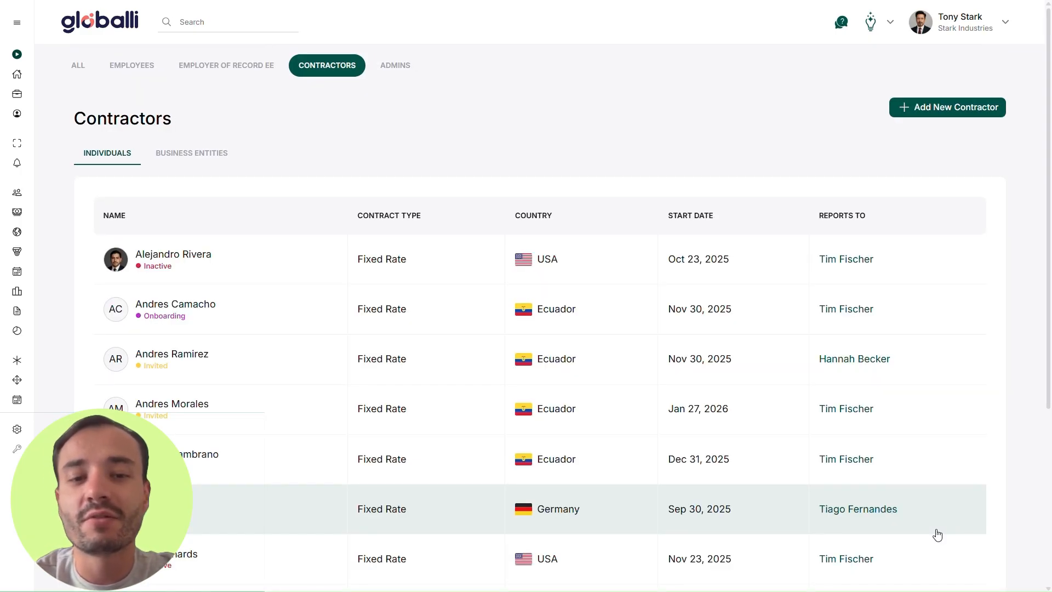